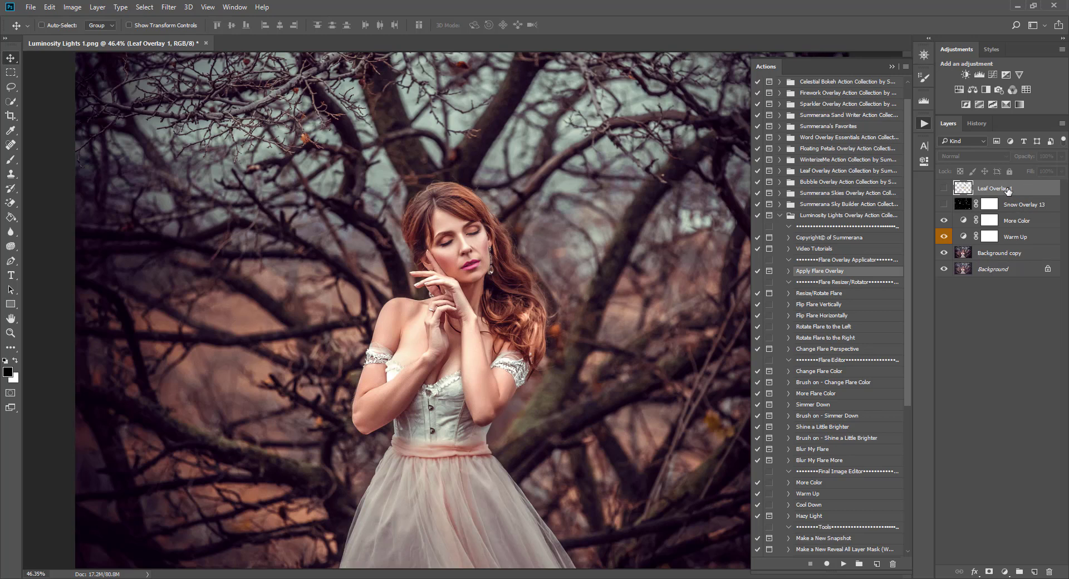
# Preview Leaf Overlay 1 and Snow Overlay 13, leaving both hidden and no layer selected.
pyautogui.click(944, 189)
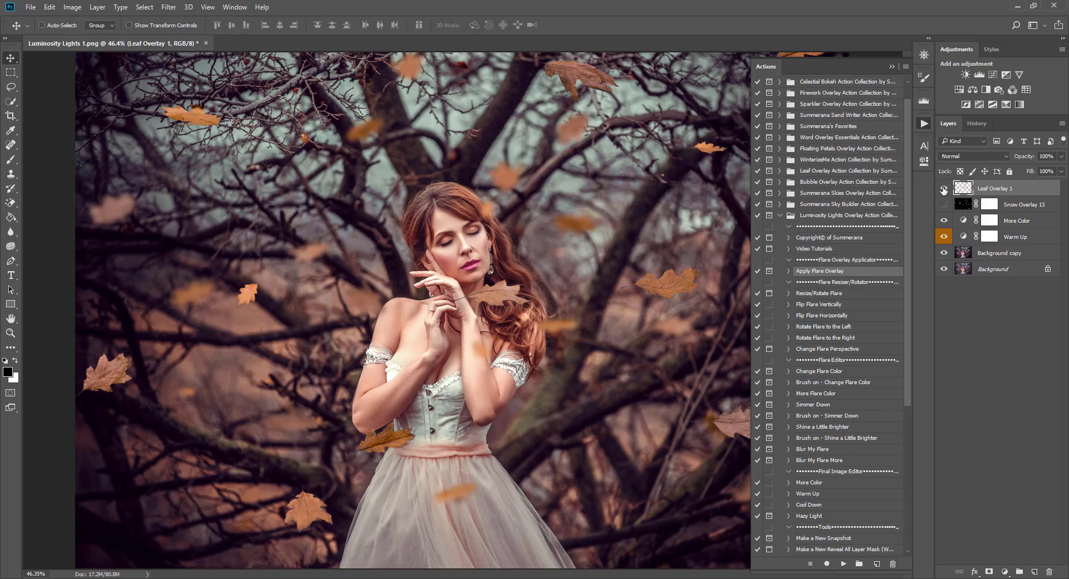
pyautogui.click(944, 189)
pyautogui.click(945, 205)
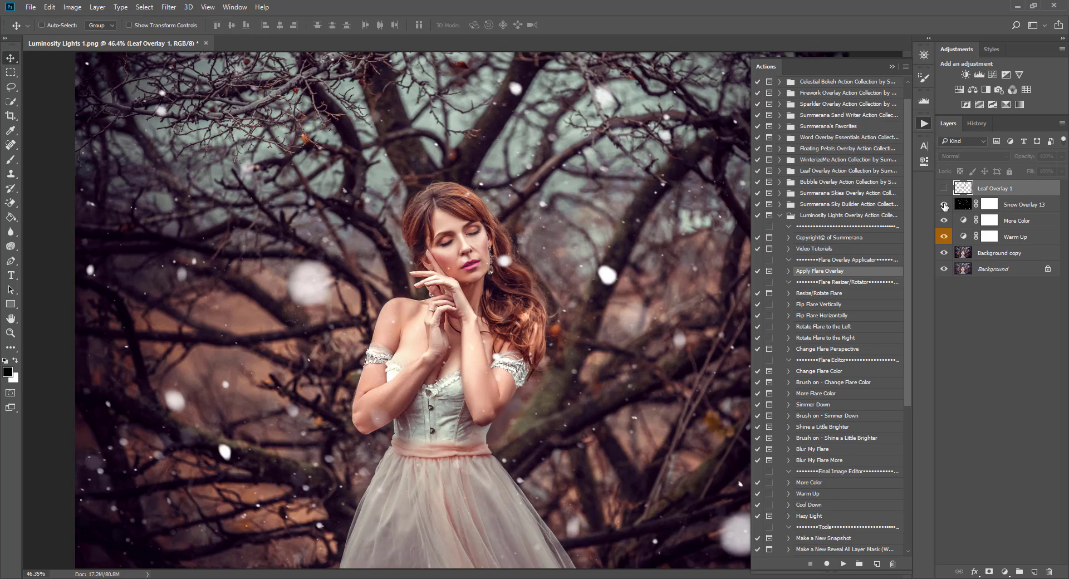
pyautogui.click(944, 205)
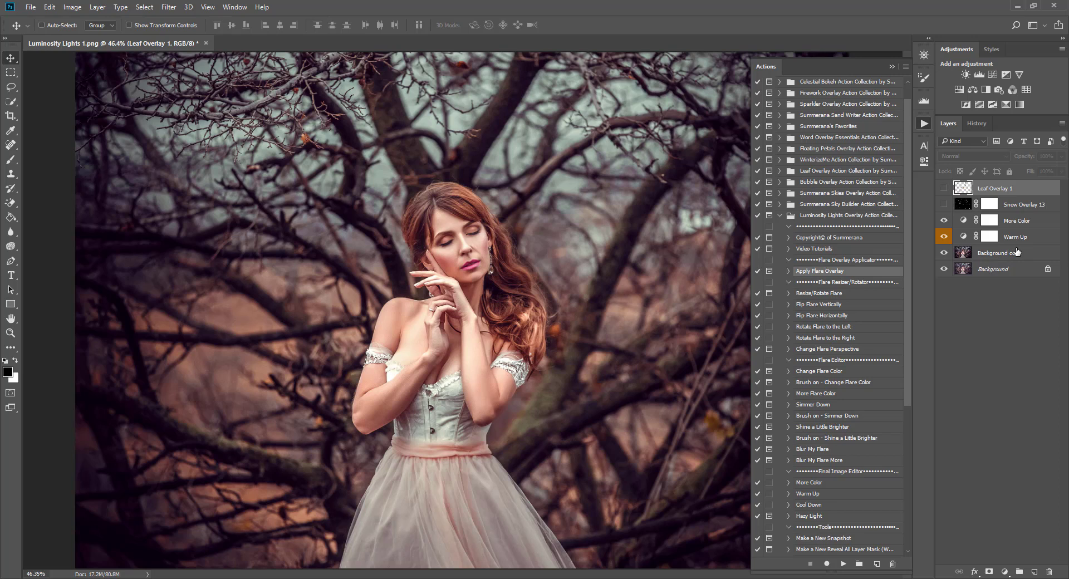
pyautogui.click(1014, 293)
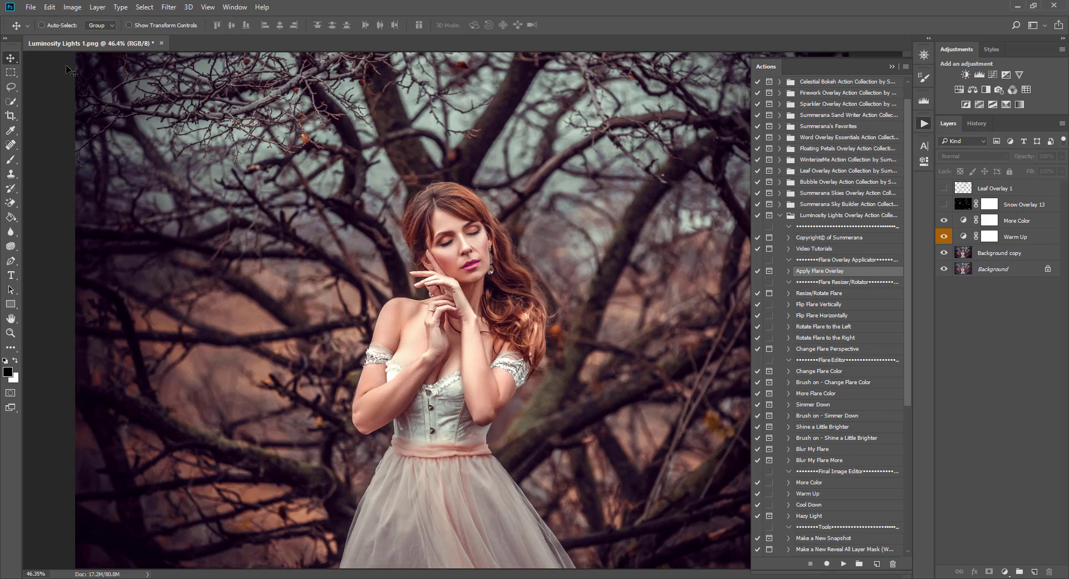
pyautogui.click(30, 7)
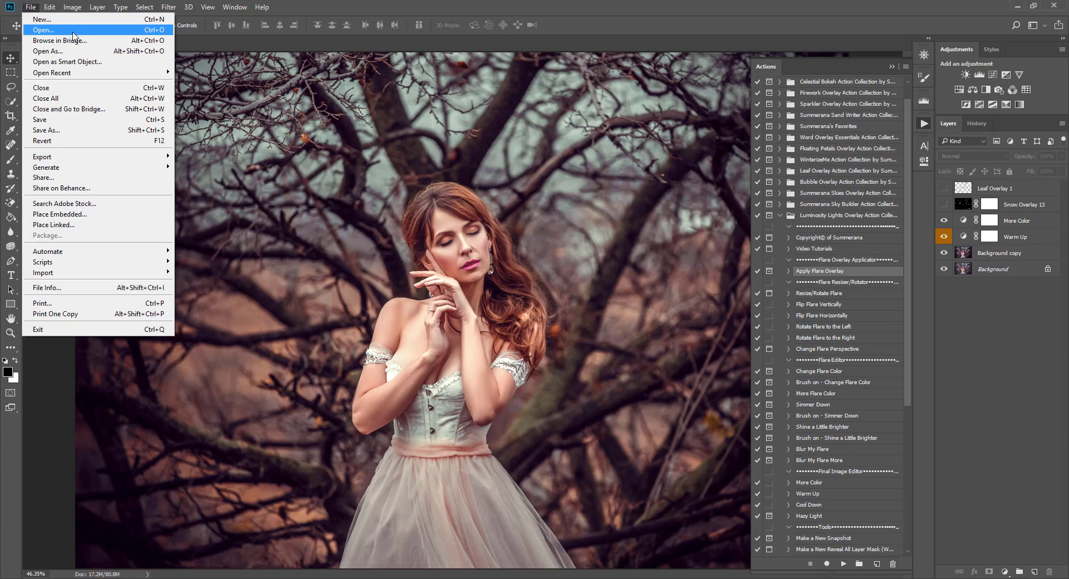
# Open Light Flare 3.png from the Luminosity Lights Overlay Collection folder.
pyautogui.click(246, 39)
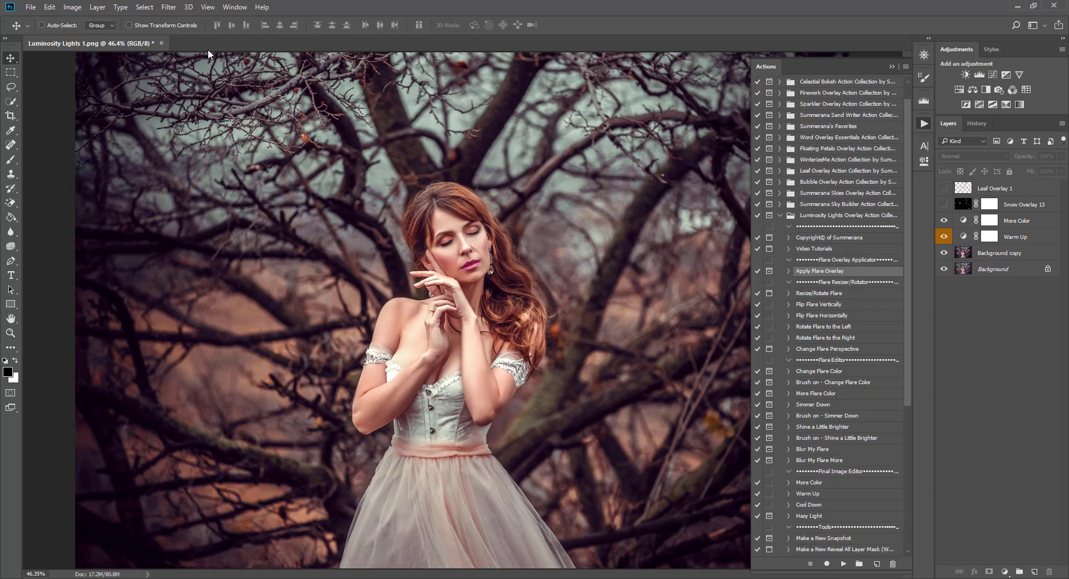
pyautogui.click(31, 8)
pyautogui.click(44, 29)
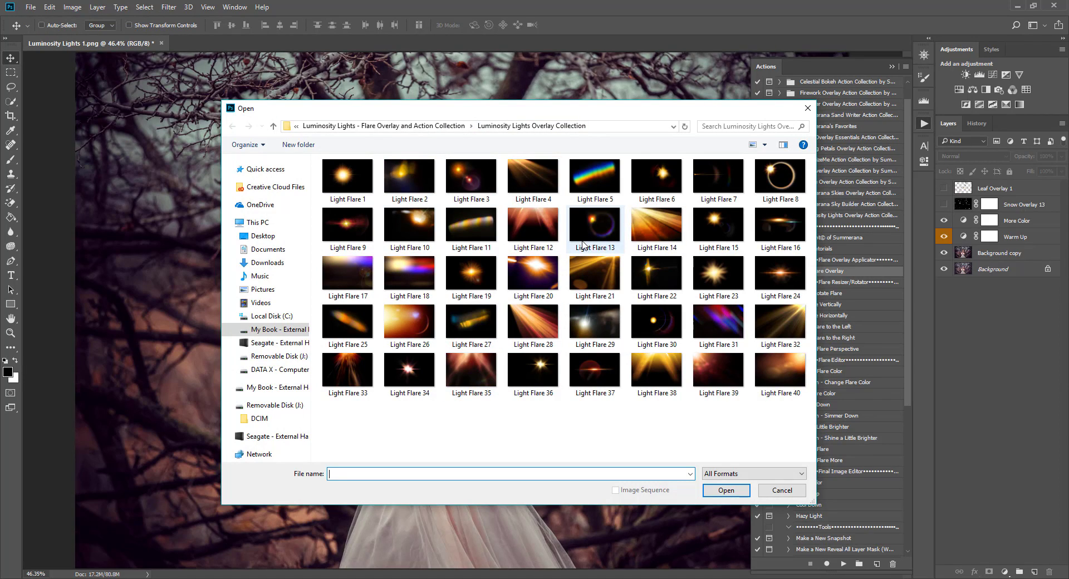
pyautogui.click(471, 174)
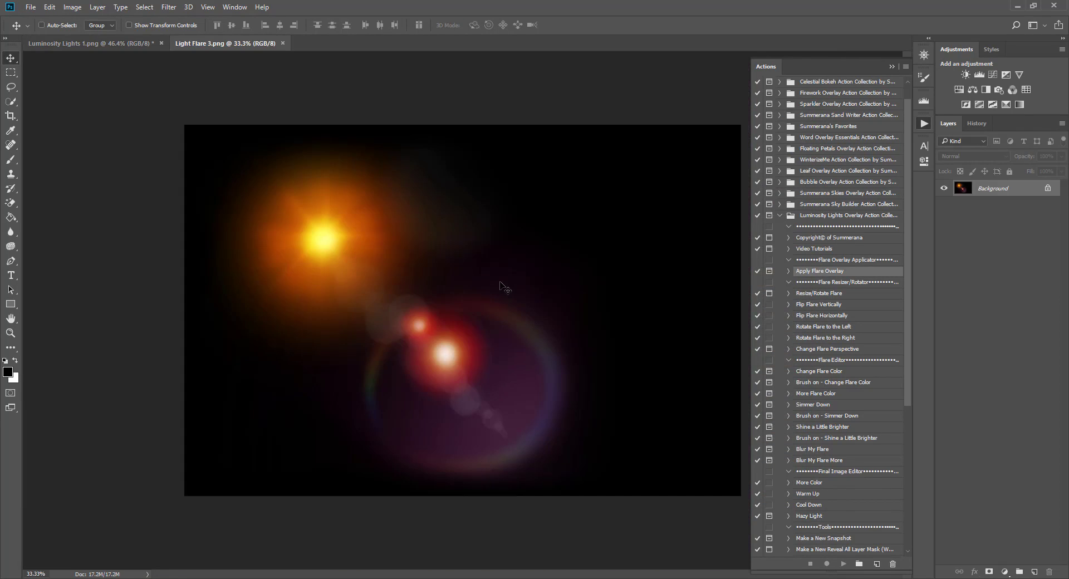
pyautogui.click(727, 490)
# Drag the Light Flare 3 image onto the portrait as Layer 1 and position it across the photo.
pyautogui.moveTo(234, 40); pyautogui.dragTo(203, 338)
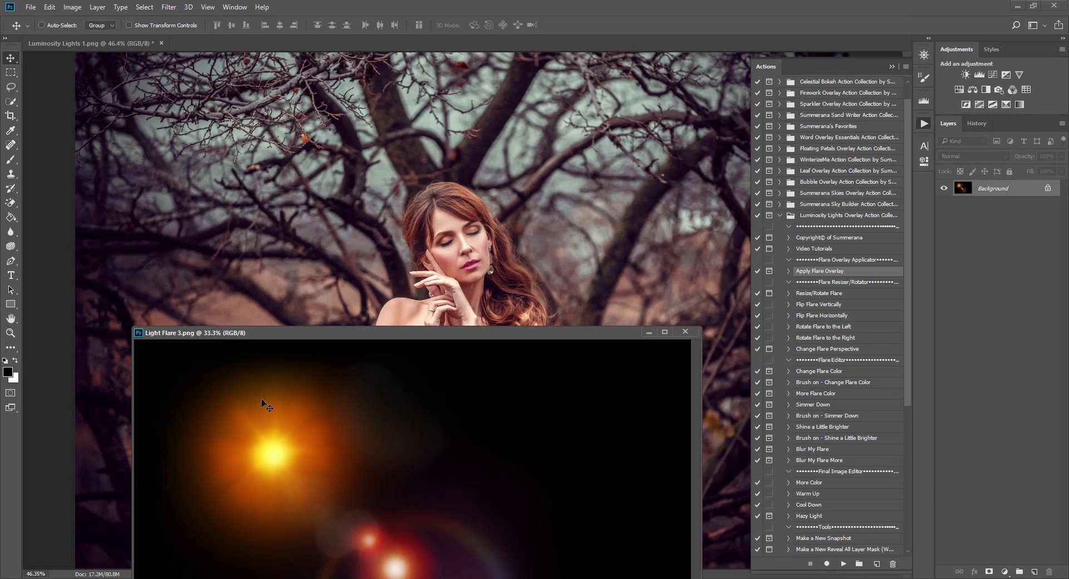
pyautogui.moveTo(266, 407); pyautogui.dragTo(442, 220)
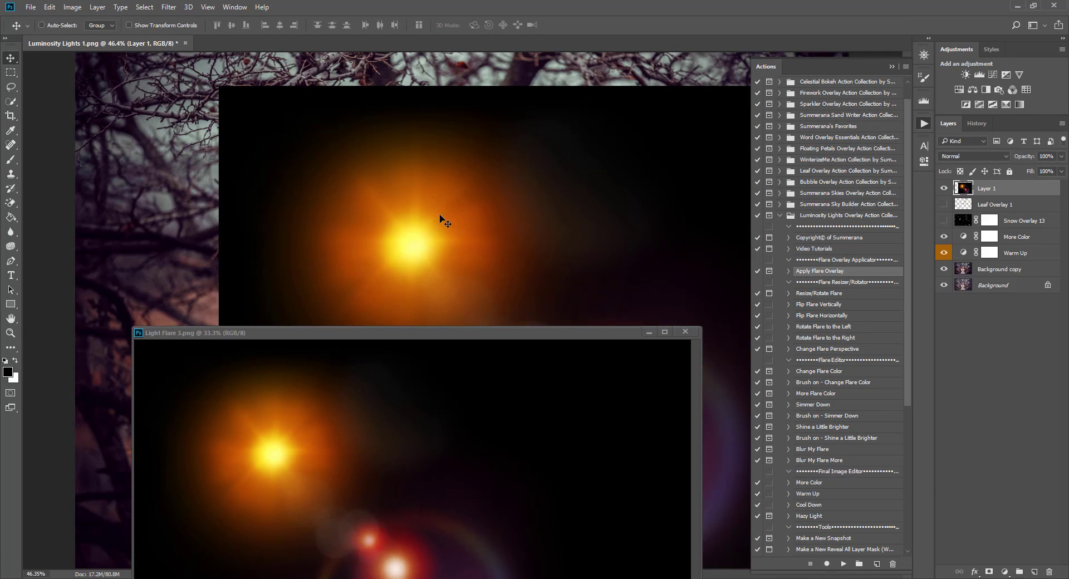
pyautogui.click(649, 332)
pyautogui.moveTo(607, 251); pyautogui.dragTo(436, 240)
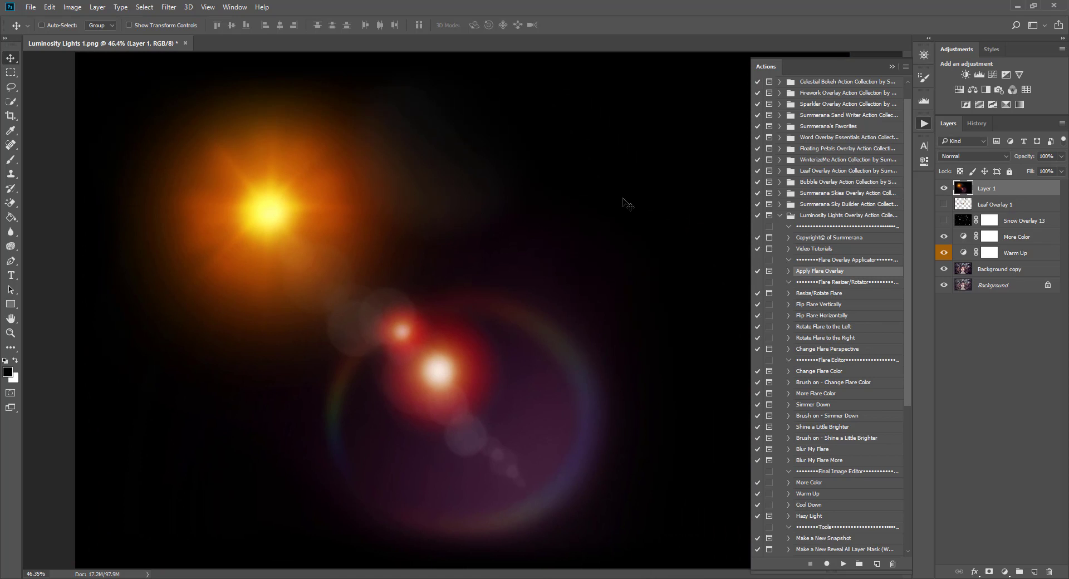
# Collapse the Actions panel, zoom out, and set Layer 1's blend mode to Screen.
pyautogui.click(891, 67)
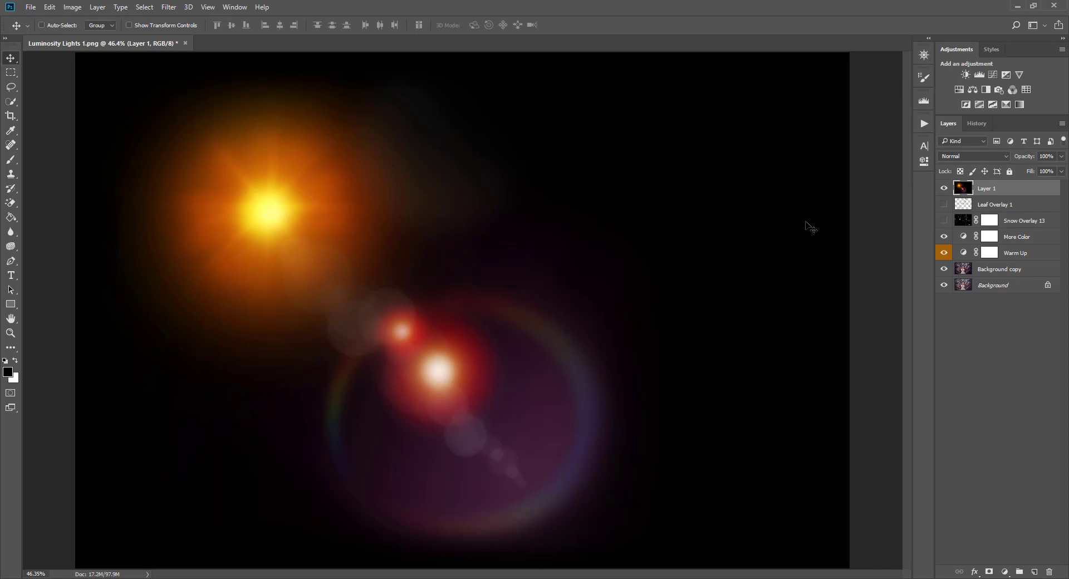
pyautogui.hotkey('ctrl', '-')
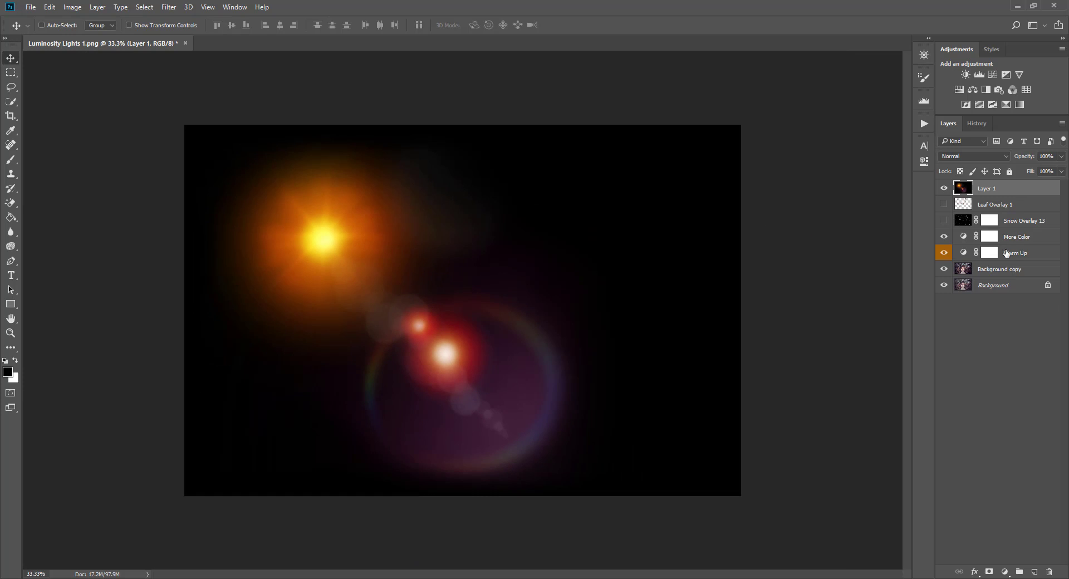
pyautogui.click(973, 158)
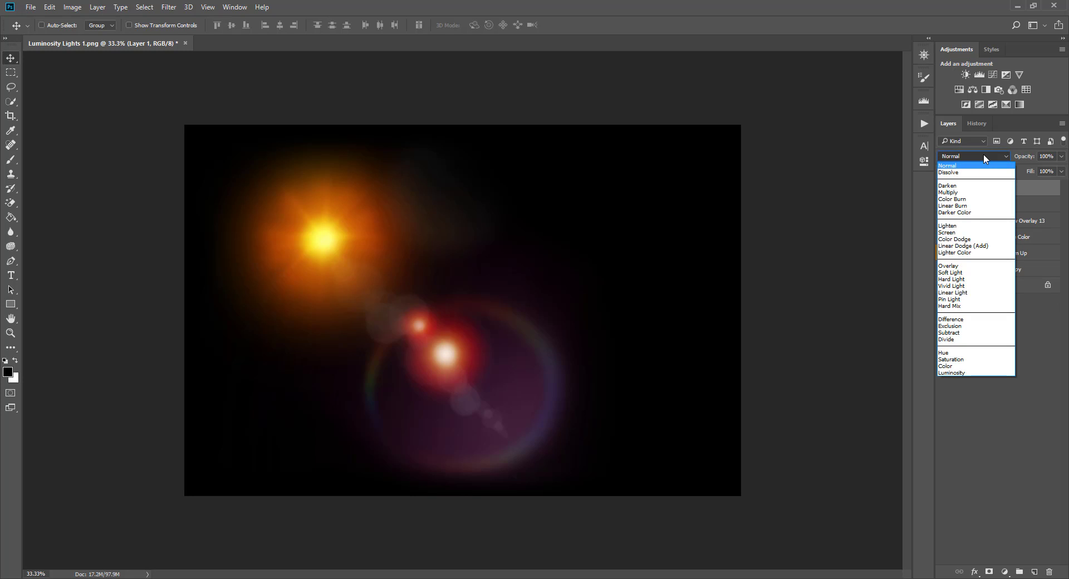
pyautogui.click(949, 232)
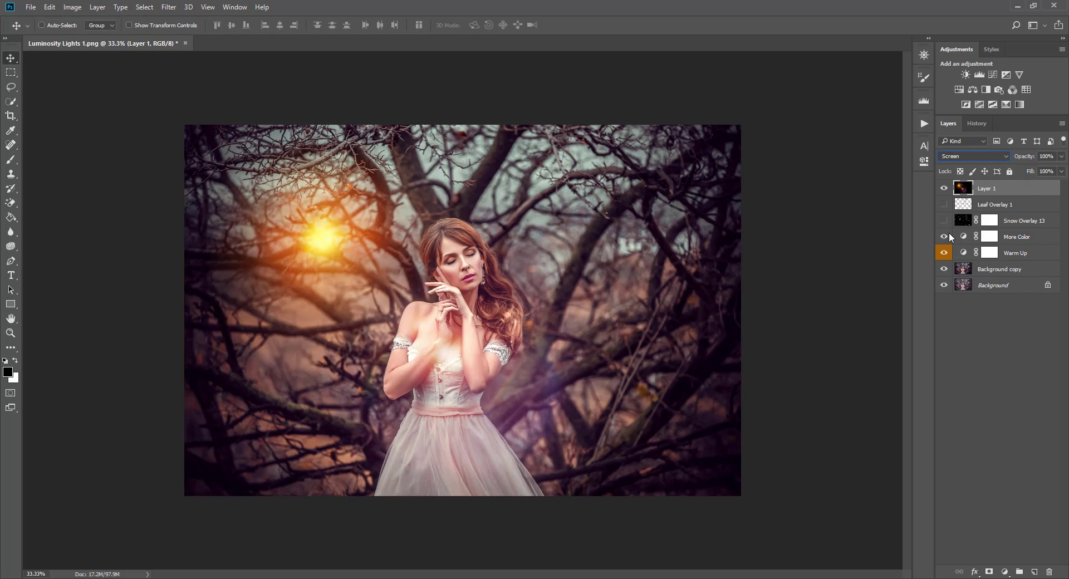
pyautogui.click(49, 8)
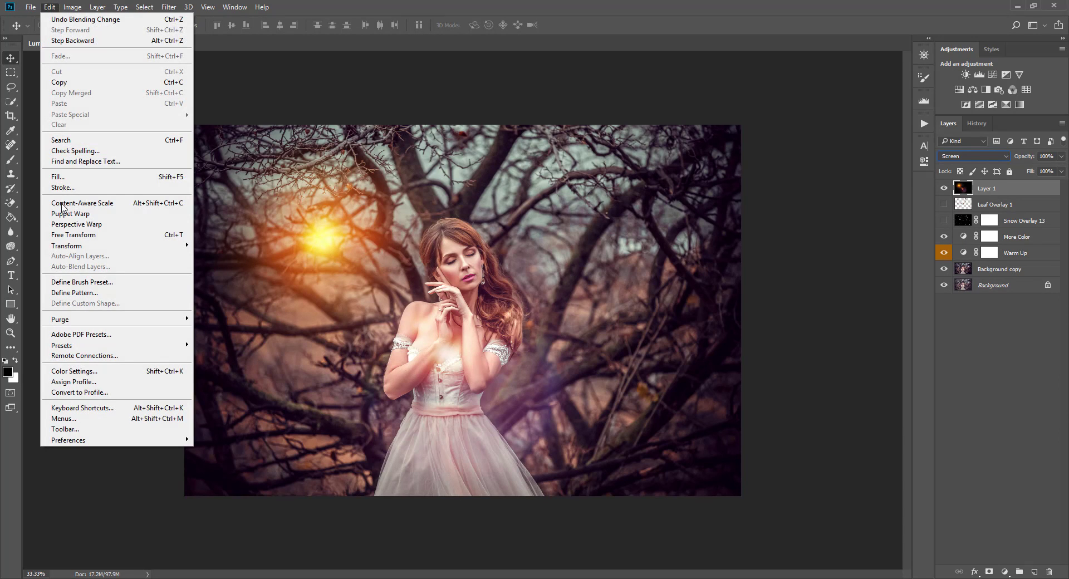
# Free-transform the flare, flip it horizontally, and shift it slightly left.
pyautogui.click(95, 235)
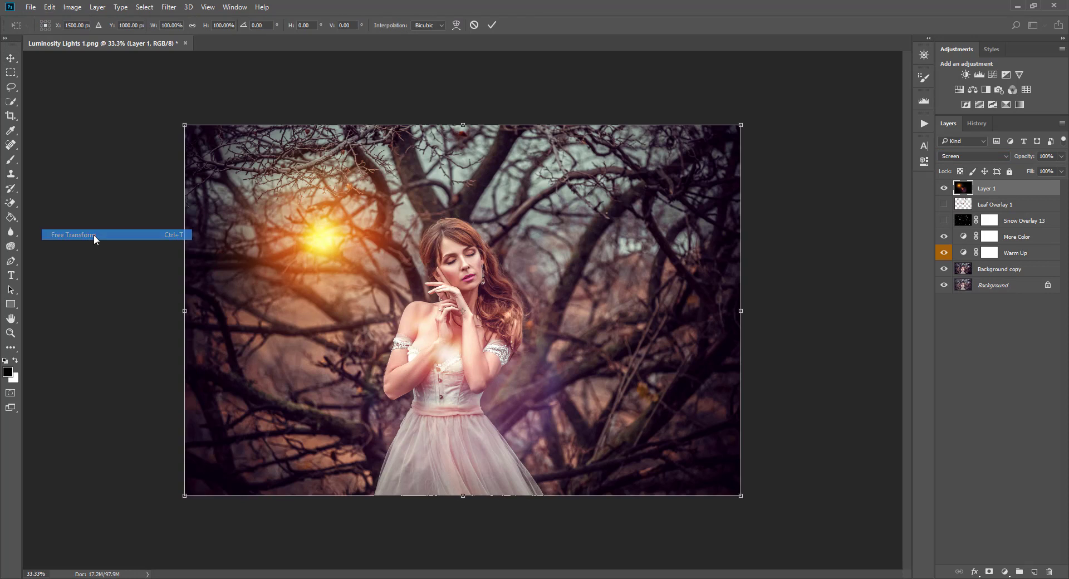
pyautogui.rightClick(453, 241)
pyautogui.click(516, 406)
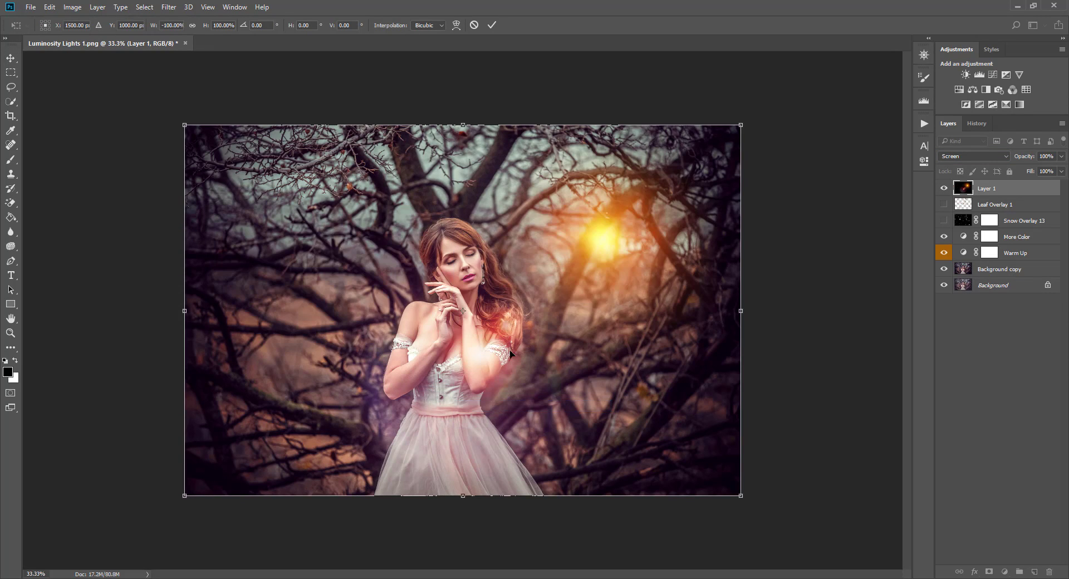
pyautogui.moveTo(597, 290); pyautogui.dragTo(563, 286)
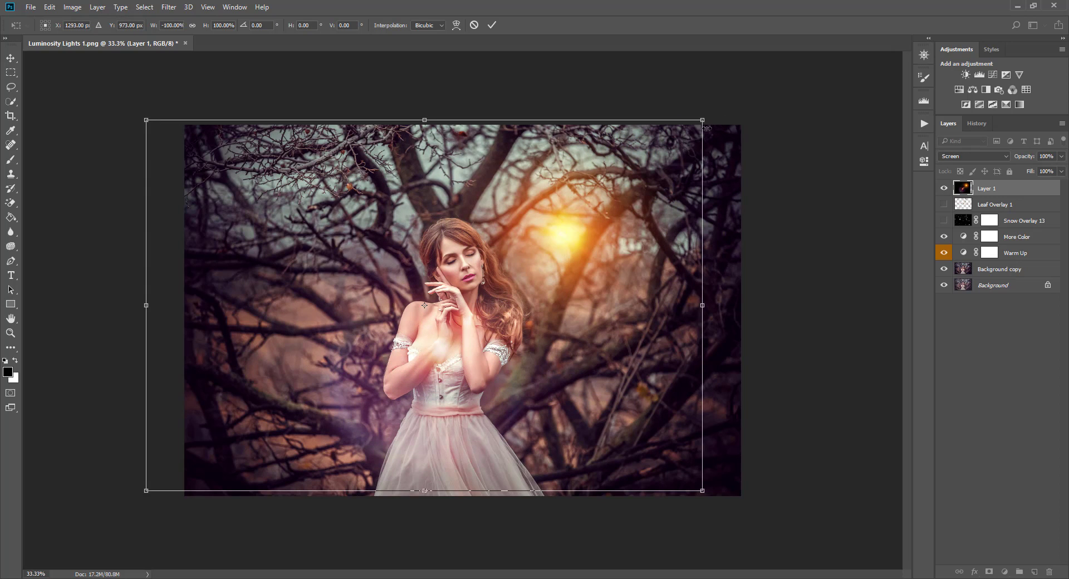
# Scale the flare proportionally to about 104%, stretch it wider to the right, and commit.
pyautogui.moveTo(704, 119)
pyautogui.mouseDown()
pyautogui.moveTo(370, 207)
pyautogui.moveTo(791, 78)
pyautogui.moveTo(718, 143)
pyautogui.moveTo(713, 118)
pyautogui.mouseUp()
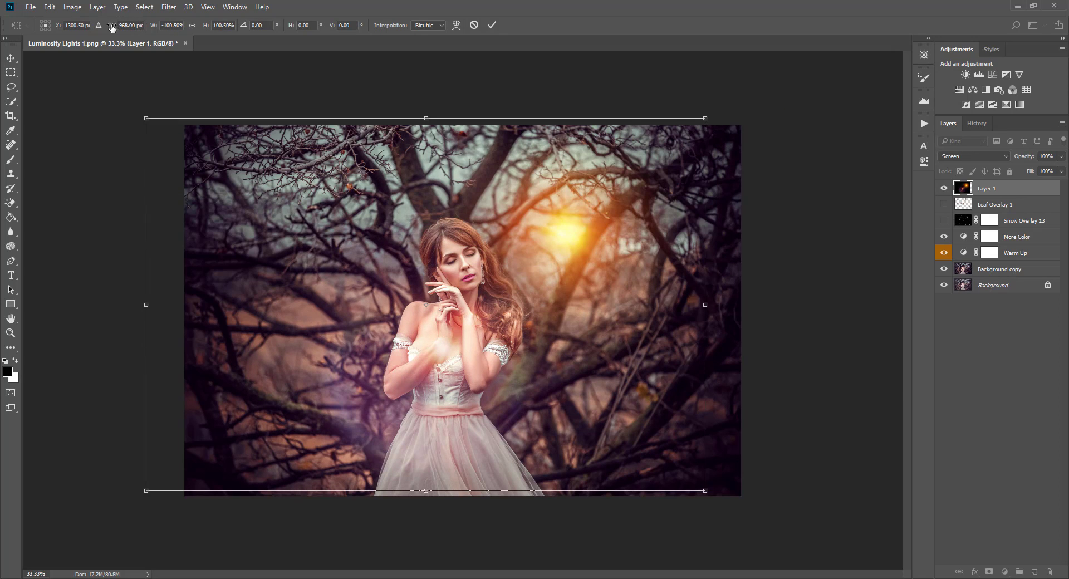
pyautogui.click(192, 26)
pyautogui.moveTo(144, 116)
pyautogui.mouseDown()
pyautogui.moveTo(271, 151)
pyautogui.moveTo(212, 123)
pyautogui.moveTo(128, 106)
pyautogui.moveTo(157, 125)
pyautogui.mouseUp()
pyautogui.click(192, 27)
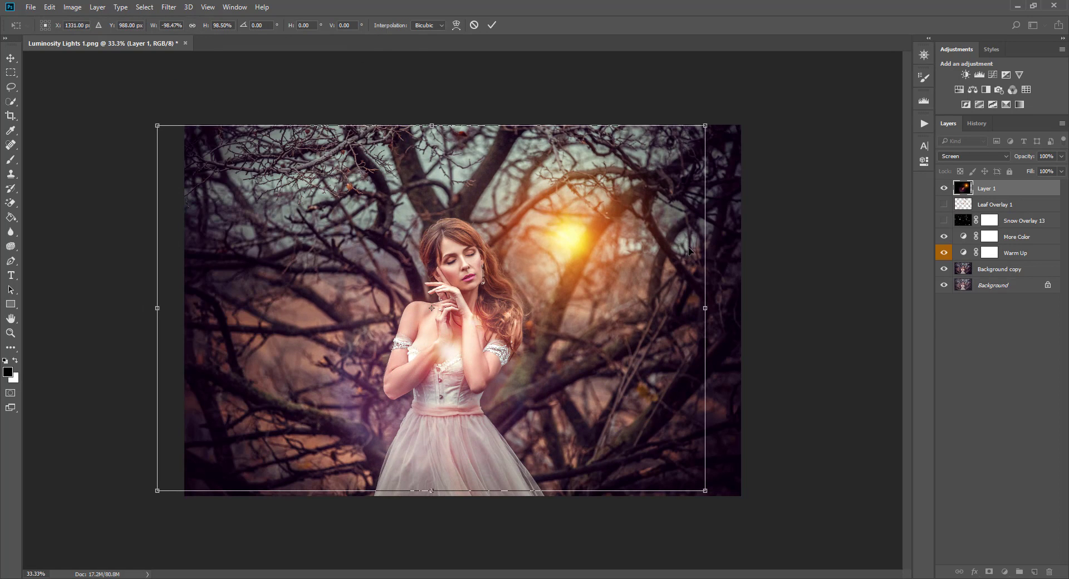
pyautogui.moveTo(706, 250); pyautogui.dragTo(723, 198)
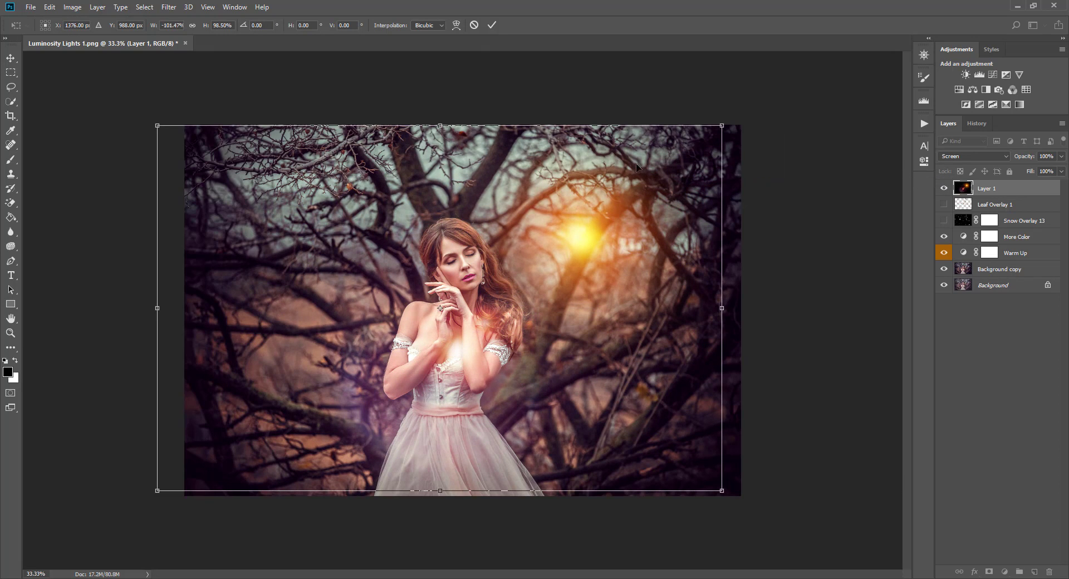
pyautogui.click(492, 25)
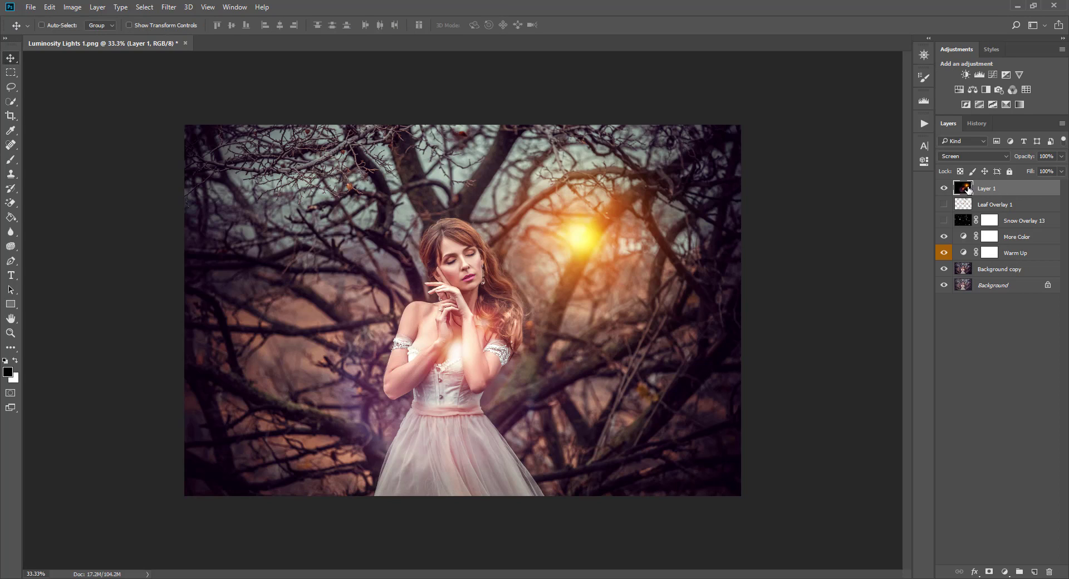
# Nudge the sun glow left and down, toggling its visibility to compare.
pyautogui.moveTo(589, 222); pyautogui.dragTo(560, 228)
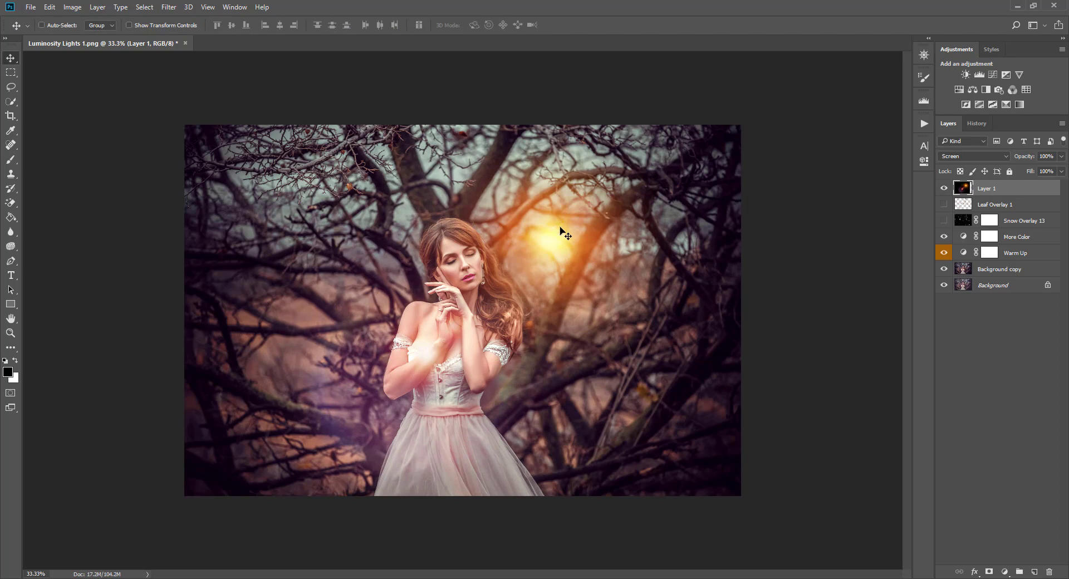
pyautogui.click(945, 188)
pyautogui.click(945, 189)
pyautogui.click(944, 188)
pyautogui.moveTo(1009, 191); pyautogui.dragTo(1042, 196)
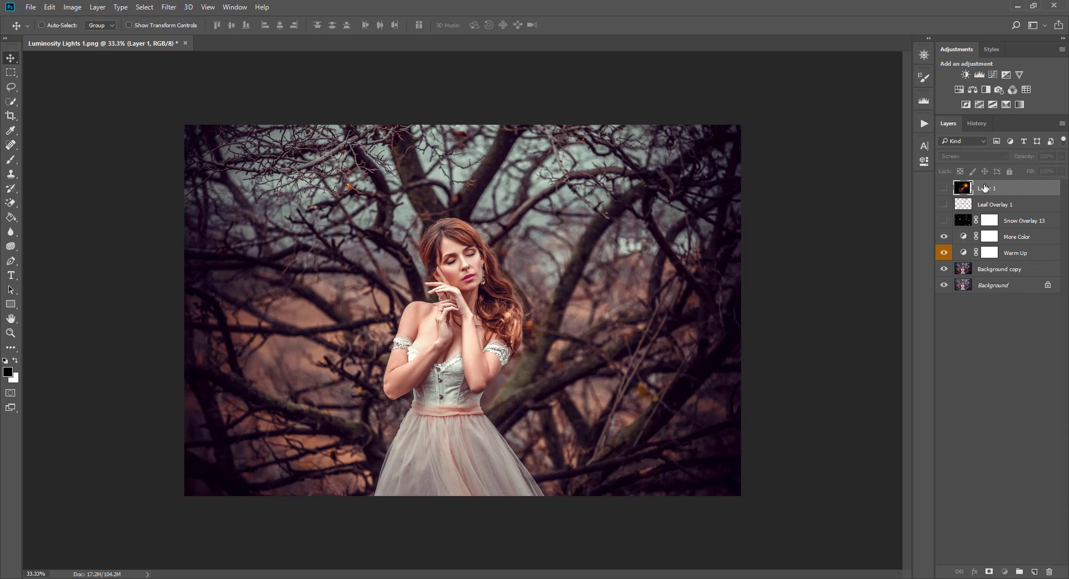
pyautogui.click(944, 189)
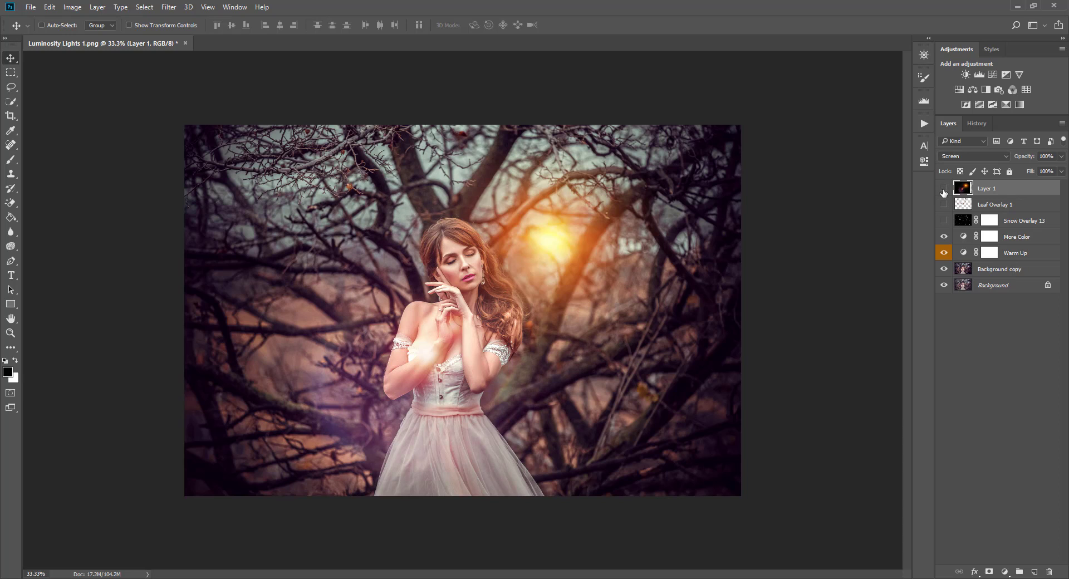
pyautogui.click(943, 190)
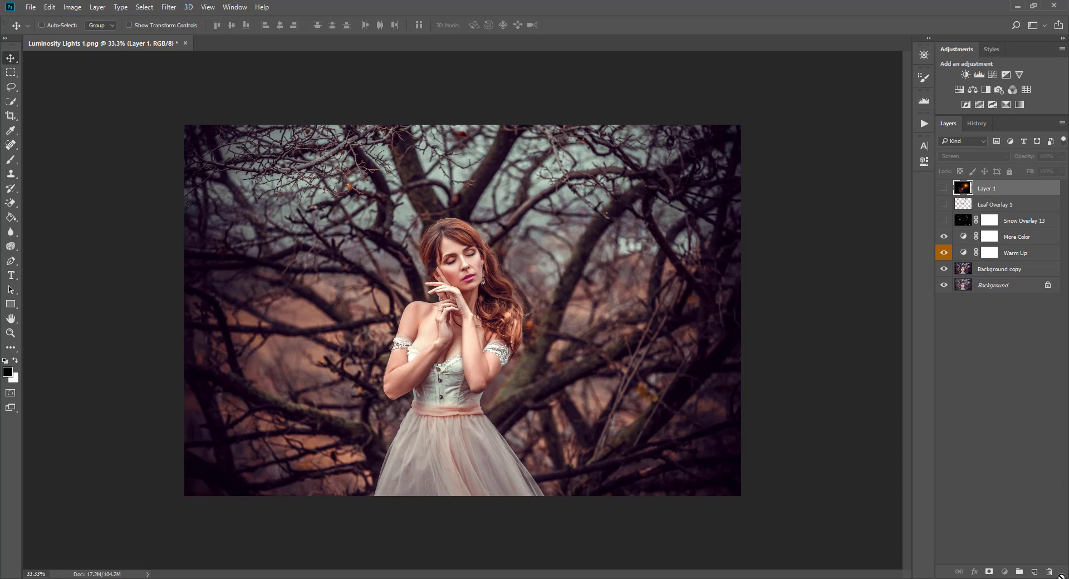
# Delete Layer 1 and play the Apply Flare Overlay action from the Luminosity Lights set.
pyautogui.moveTo(1061, 578); pyautogui.dragTo(1050, 572)
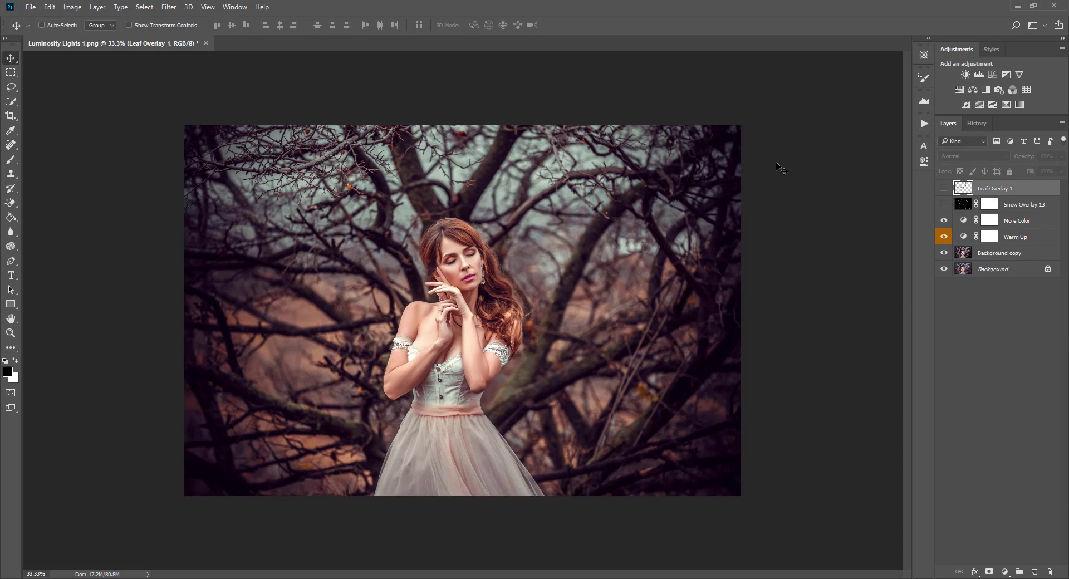
pyautogui.click(924, 123)
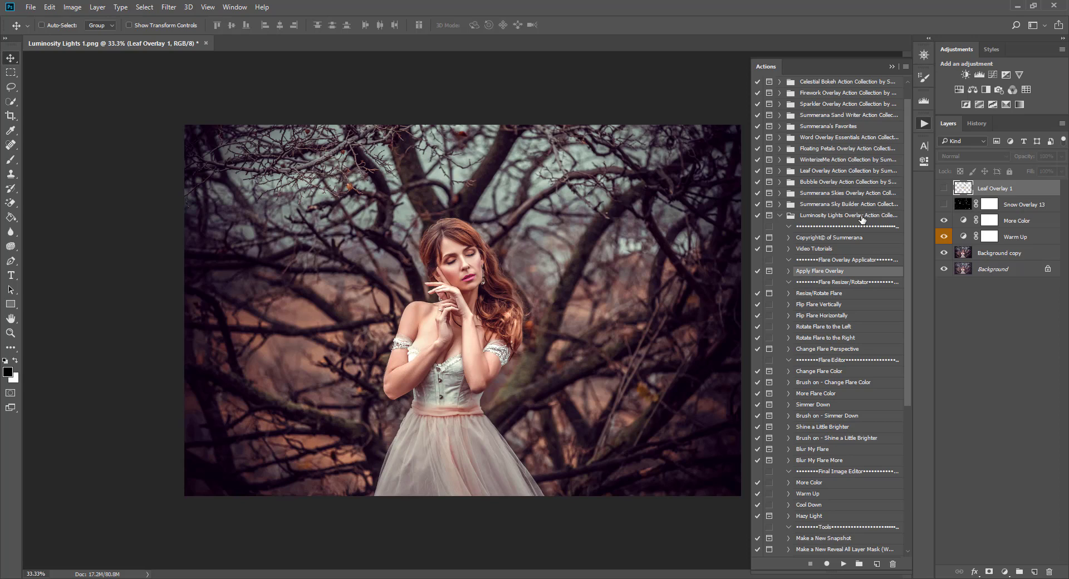
pyautogui.click(814, 215)
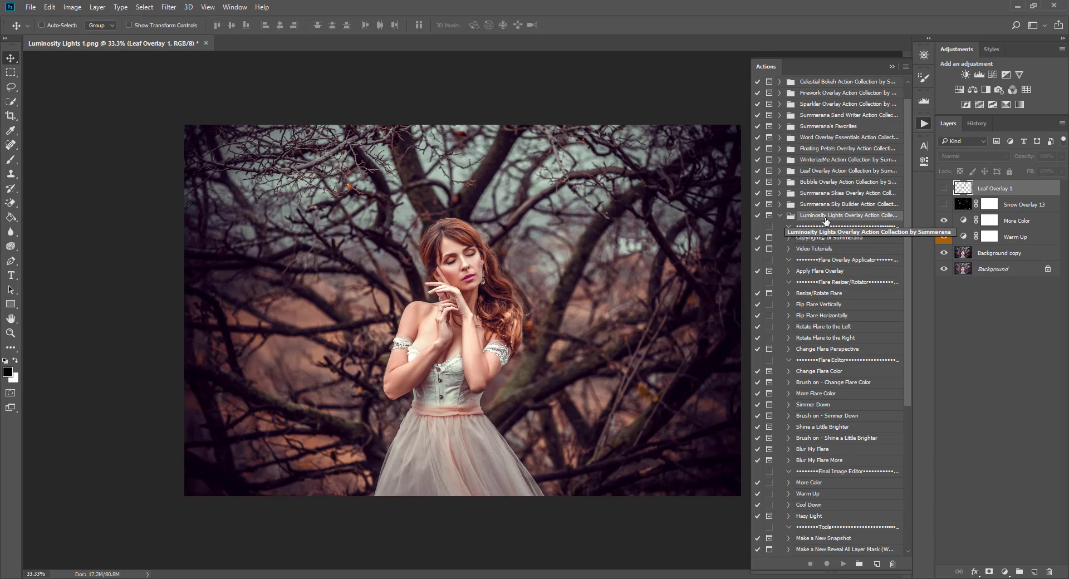
pyautogui.click(816, 273)
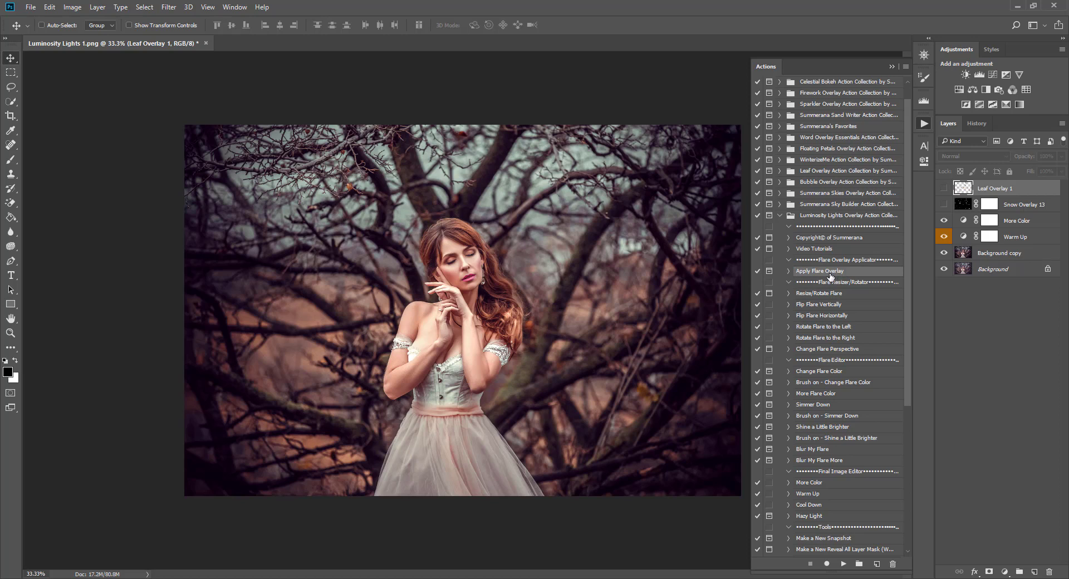
pyautogui.click(843, 565)
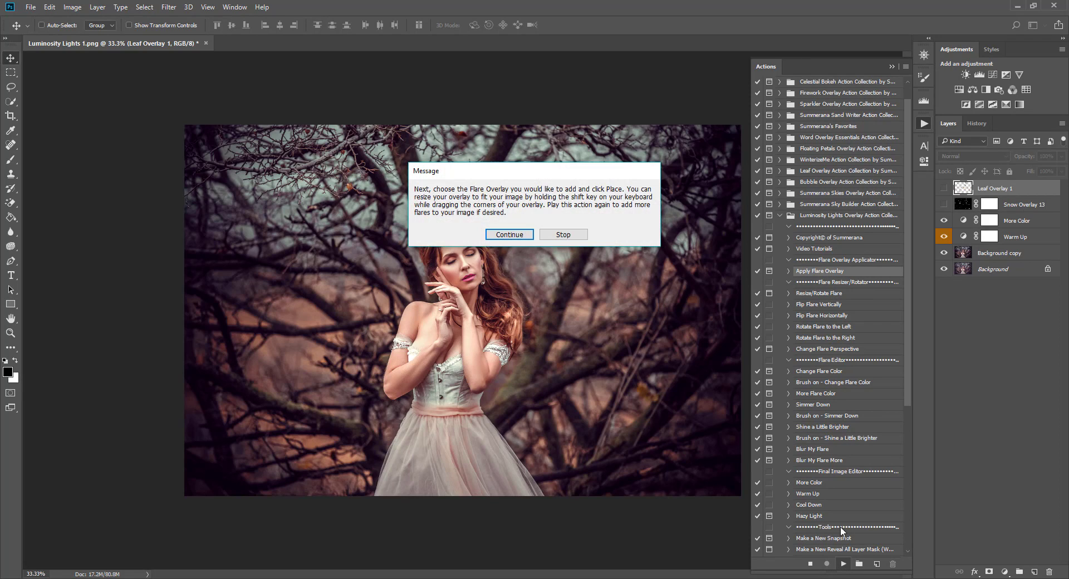
# Continue the action, place Light Flare 3, and flip it horizontally.
pyautogui.click(505, 235)
pyautogui.click(483, 200)
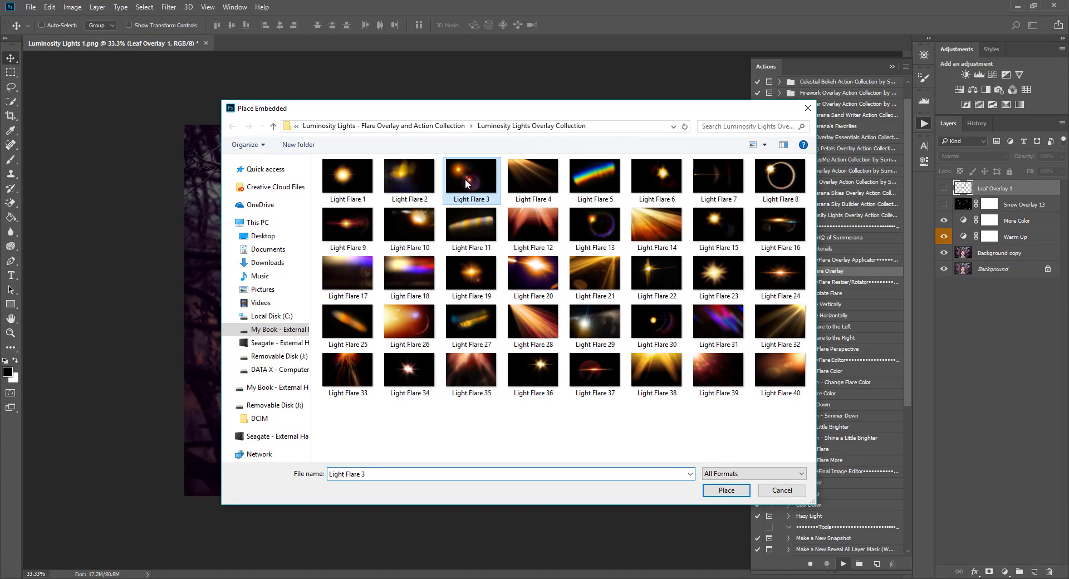
pyautogui.click(725, 491)
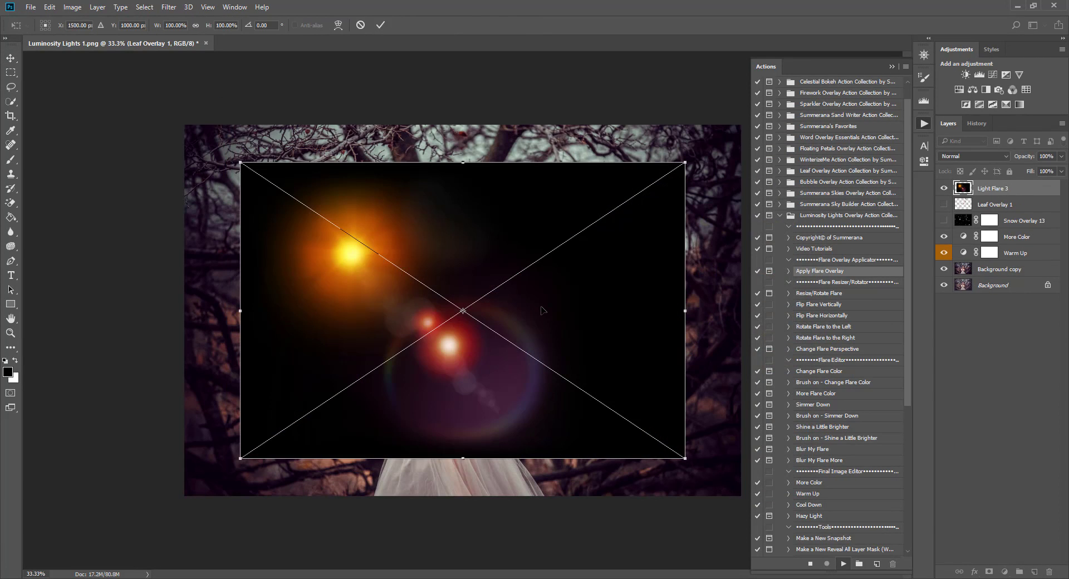
pyautogui.rightClick(543, 310)
pyautogui.click(579, 461)
# Enlarge and reposition the flare to about 139% so it covers the photo, then commit.
pyautogui.moveTo(570, 325); pyautogui.dragTo(560, 337)
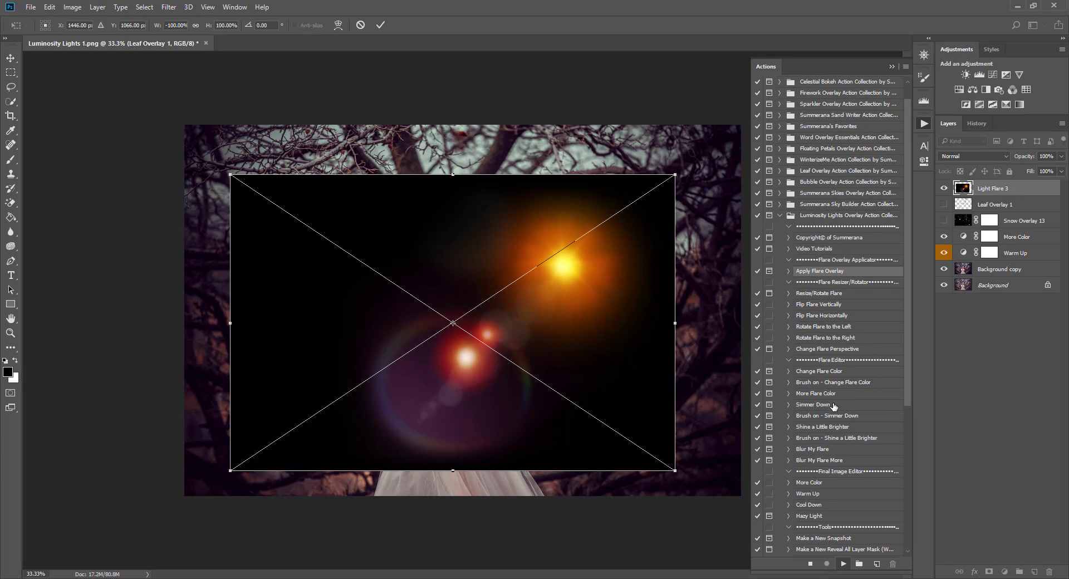
pyautogui.moveTo(675, 176); pyautogui.dragTo(569, 214)
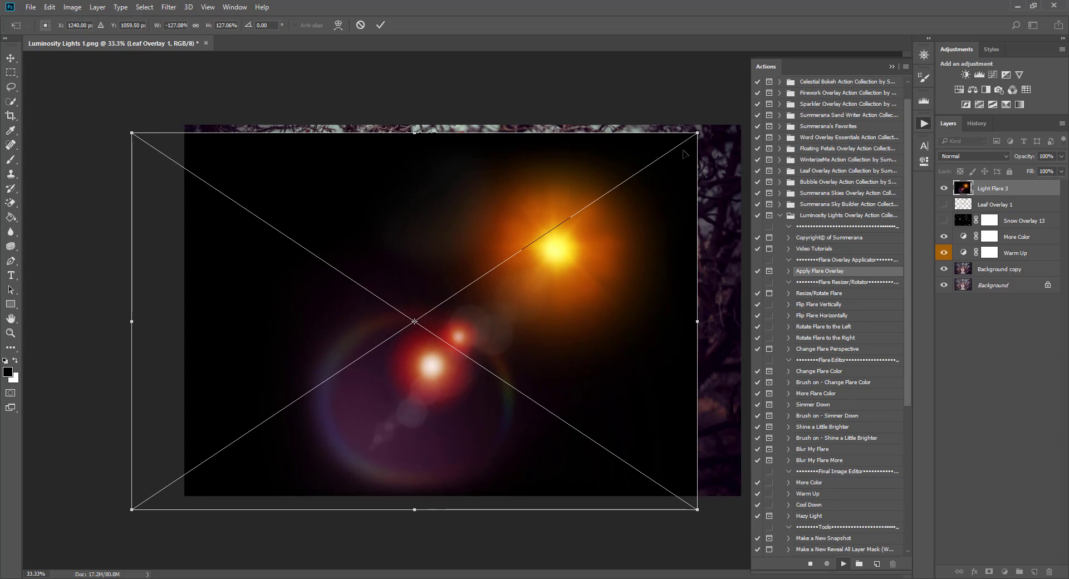
pyautogui.moveTo(696, 133); pyautogui.dragTo(768, 86)
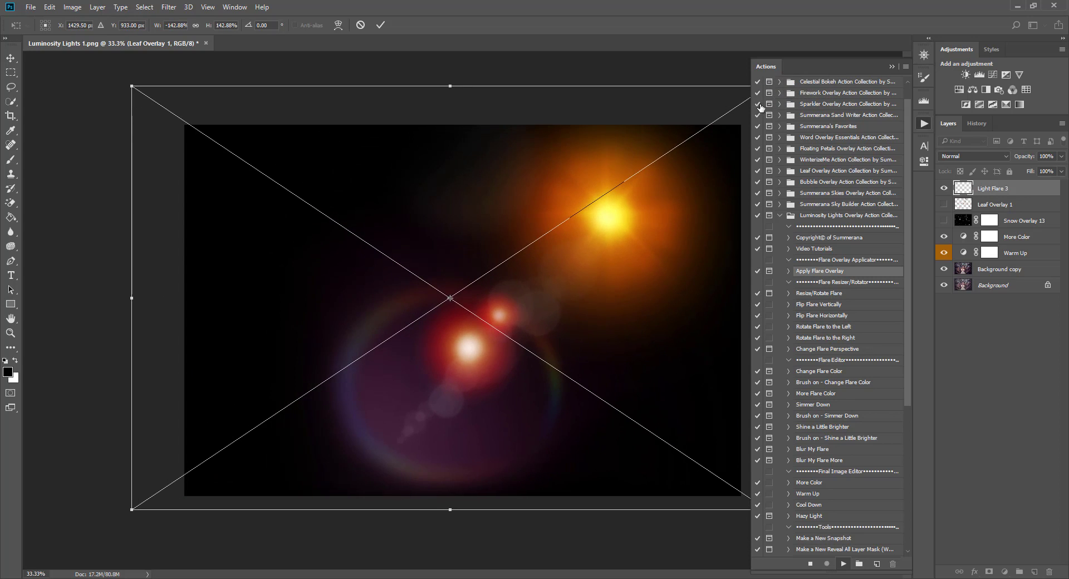
pyautogui.moveTo(690, 151); pyautogui.dragTo(679, 156)
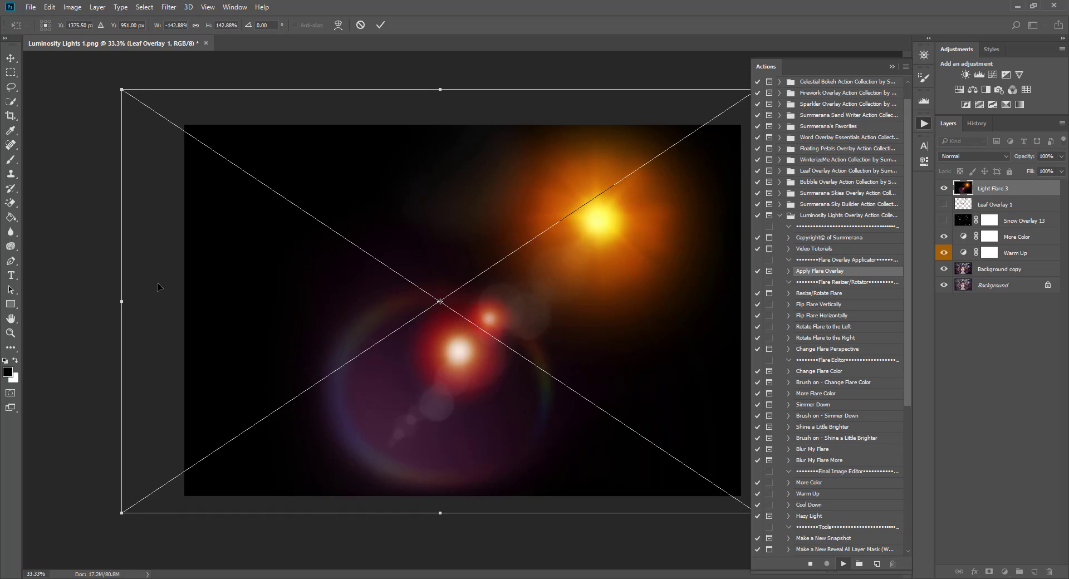
pyautogui.moveTo(120, 518); pyautogui.dragTo(141, 506)
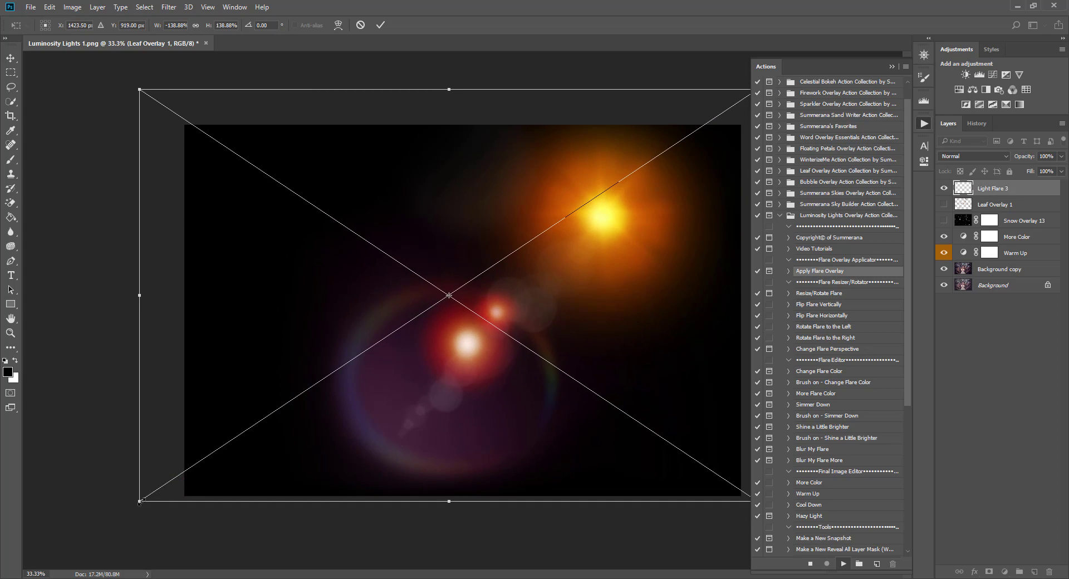
pyautogui.click(378, 25)
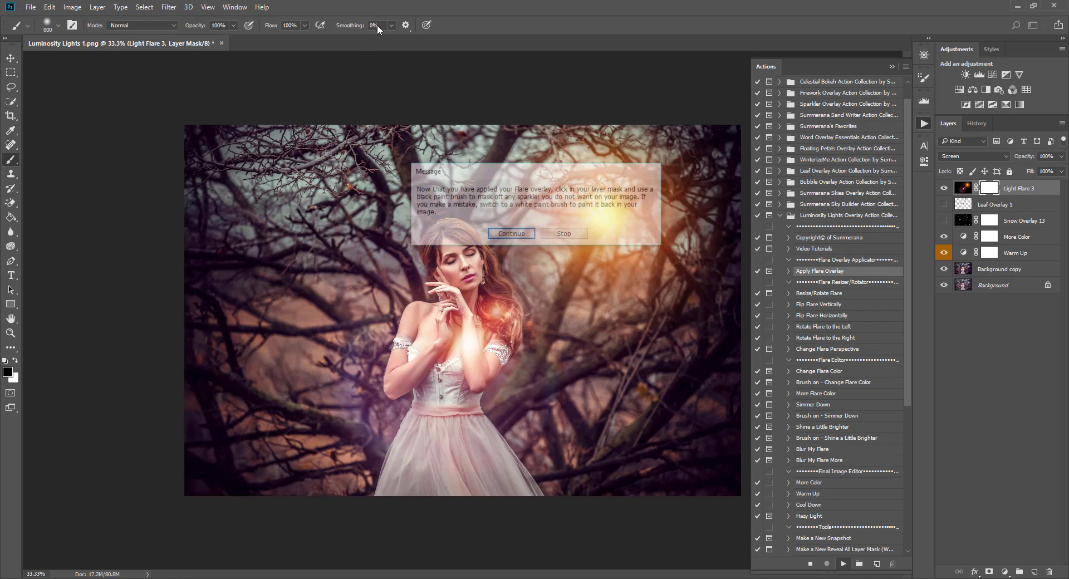
# Continue the action, shift the glow left and down, and delete the flare's mask without applying it.
pyautogui.click(508, 236)
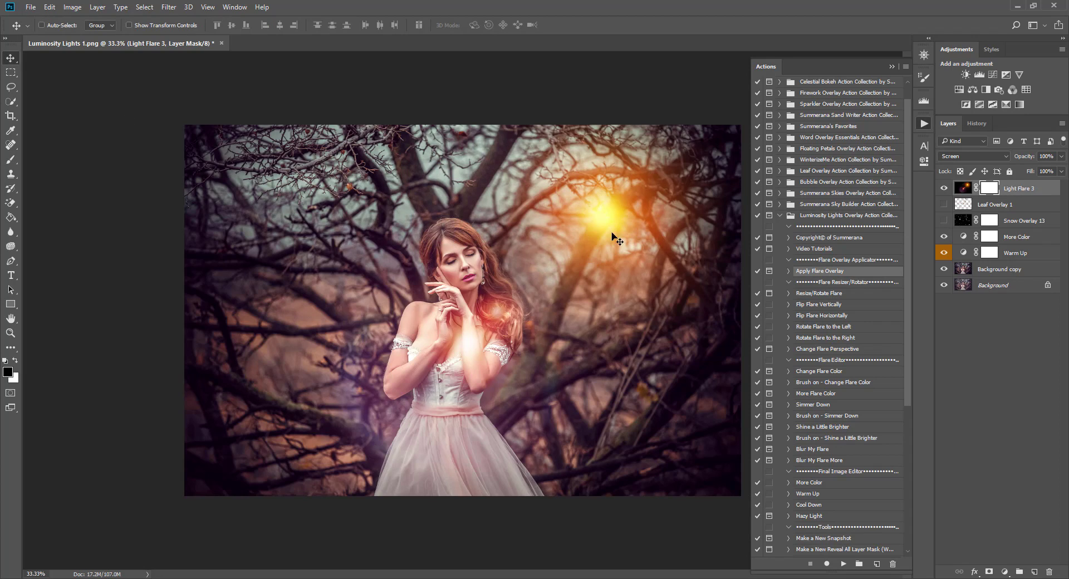
pyautogui.moveTo(613, 237); pyautogui.dragTo(555, 249)
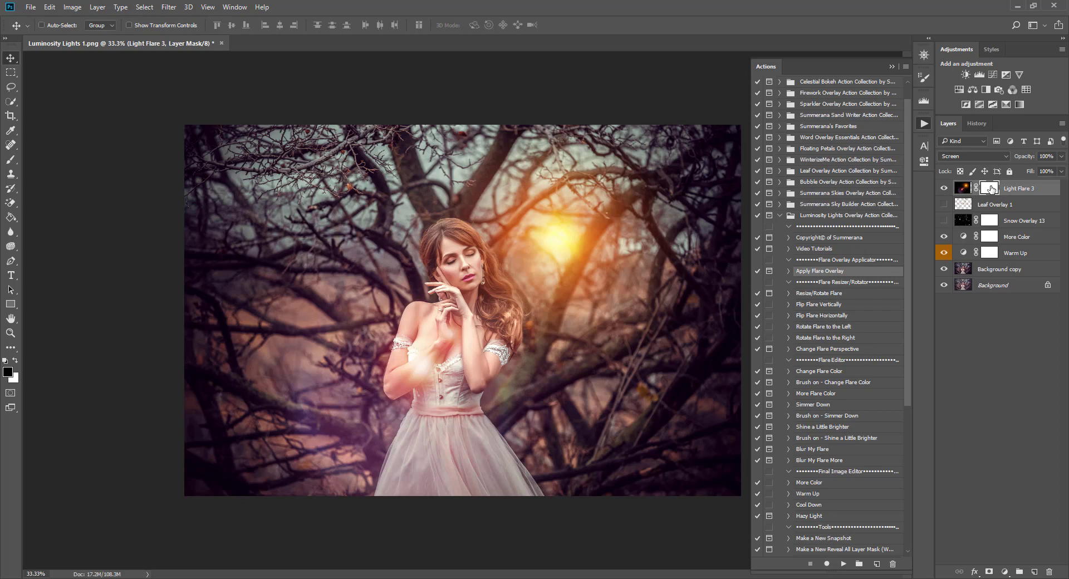
pyautogui.moveTo(993, 190); pyautogui.dragTo(1049, 572)
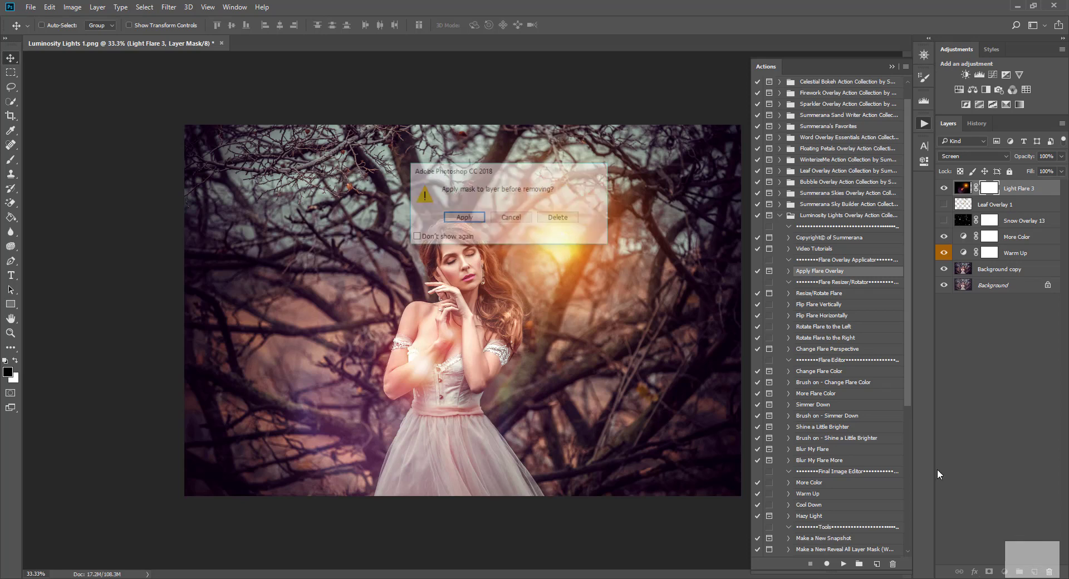
pyautogui.click(550, 220)
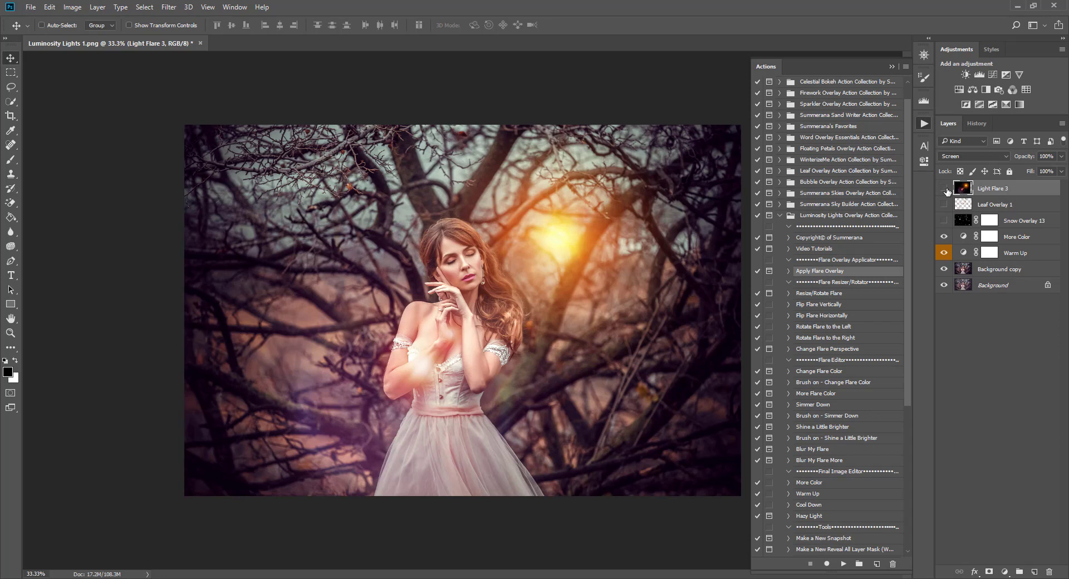
pyautogui.click(945, 189)
pyautogui.click(945, 189)
# Add a white mask to Light Flare 3 and choose a soft brush with 0% hardness.
pyautogui.click(990, 573)
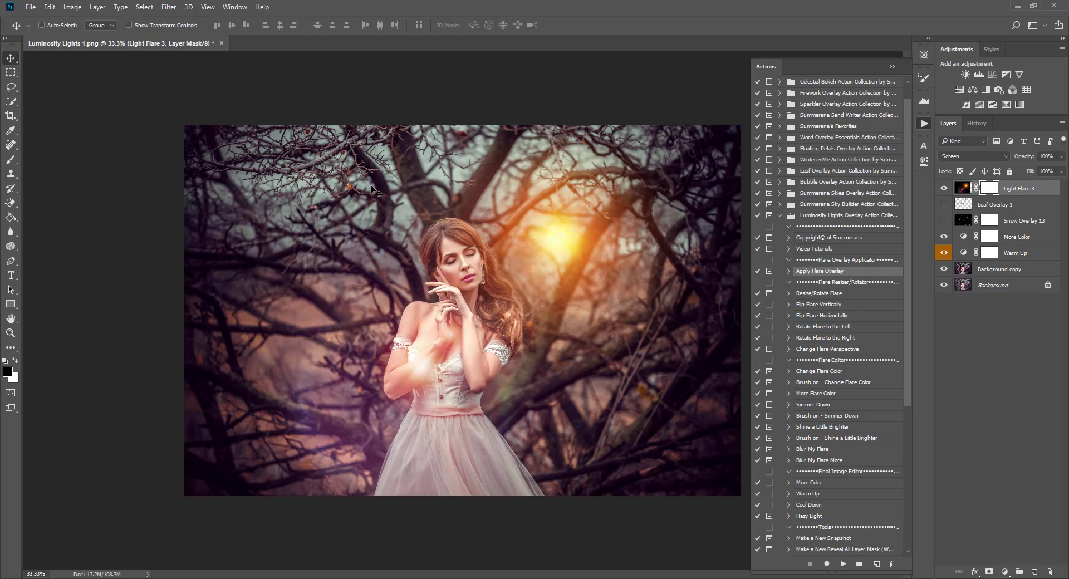
pyautogui.click(11, 159)
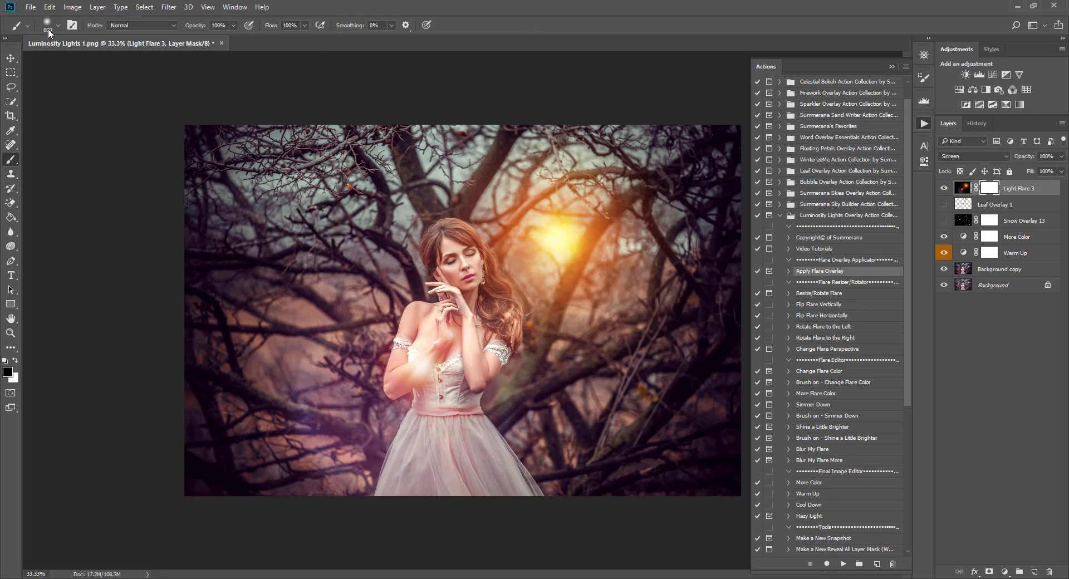
pyautogui.click(47, 24)
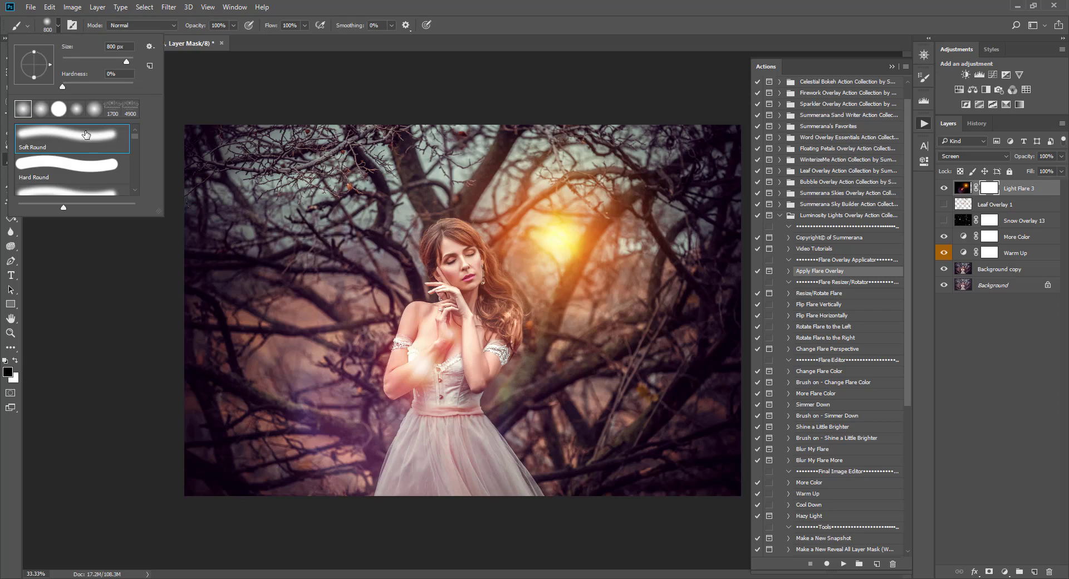
pyautogui.moveTo(63, 88)
pyautogui.mouseDown()
pyautogui.moveTo(84, 88)
pyautogui.moveTo(56, 87)
pyautogui.mouseUp()
pyautogui.click(62, 25)
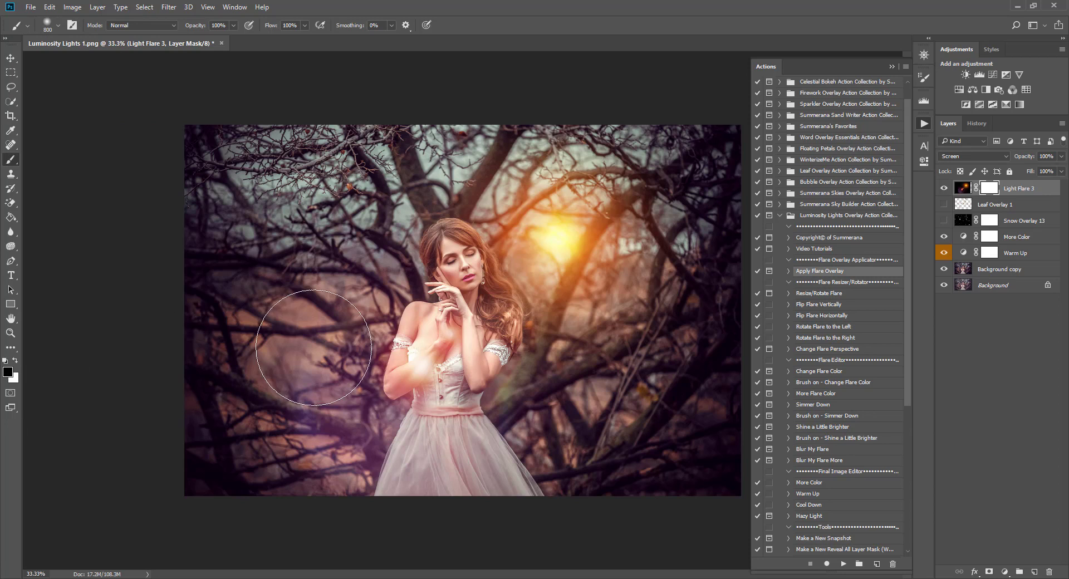
# Mask the flare haze off her chest, corset, elbow and forearm with 250 and 90 px brushes, undoing the last stroke.
pyautogui.press('[')
pyautogui.press('[')
pyautogui.press('[')
pyautogui.press('[')
pyautogui.press('[')
pyautogui.press('[')
pyautogui.press('[')
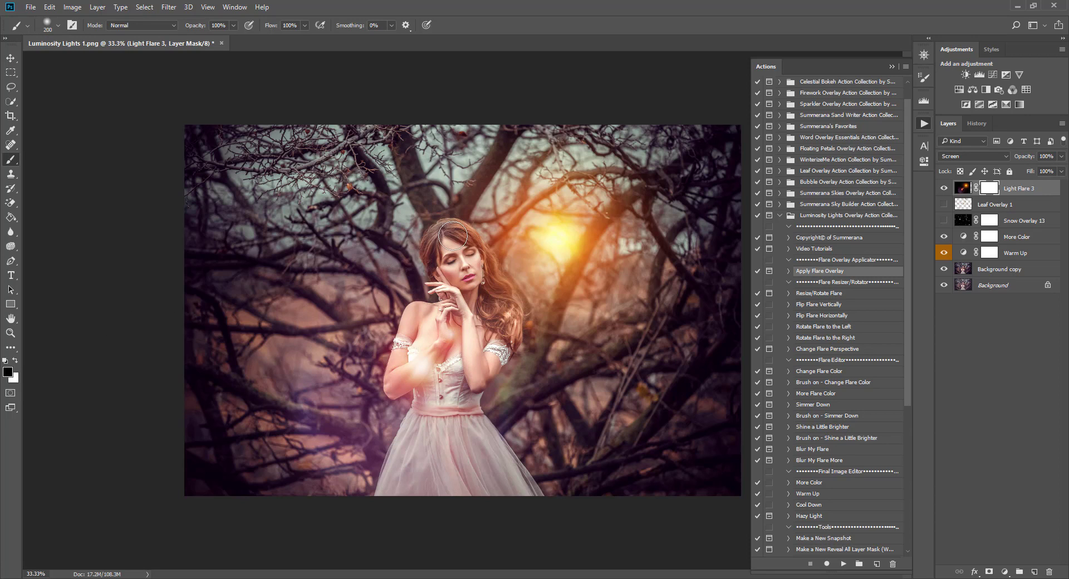
pyautogui.moveTo(442, 351)
pyautogui.mouseDown()
pyautogui.moveTo(428, 377)
pyautogui.moveTo(418, 316)
pyautogui.moveTo(404, 376)
pyautogui.moveTo(446, 363)
pyautogui.moveTo(464, 381)
pyautogui.moveTo(472, 369)
pyautogui.moveTo(455, 435)
pyautogui.moveTo(421, 423)
pyautogui.mouseUp()
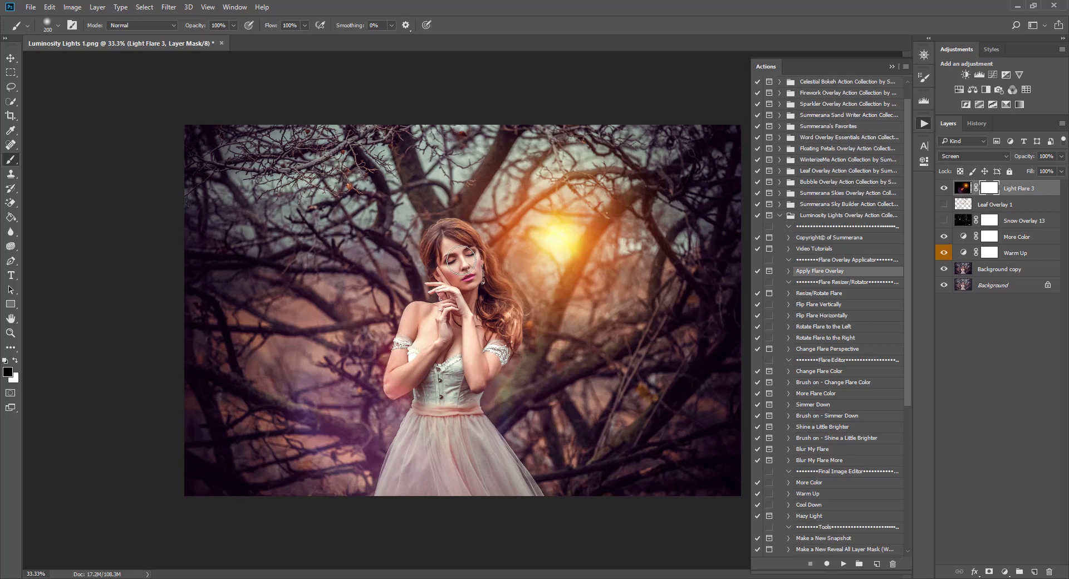
pyautogui.press('[')
pyautogui.press('[')
pyautogui.press('[')
pyautogui.press('[')
pyautogui.press('[')
pyautogui.moveTo(404, 347)
pyautogui.mouseDown()
pyautogui.moveTo(393, 388)
pyautogui.moveTo(442, 339)
pyautogui.mouseUp()
pyautogui.click(15, 361)
pyautogui.press(']')
pyautogui.press(']')
pyautogui.press(']')
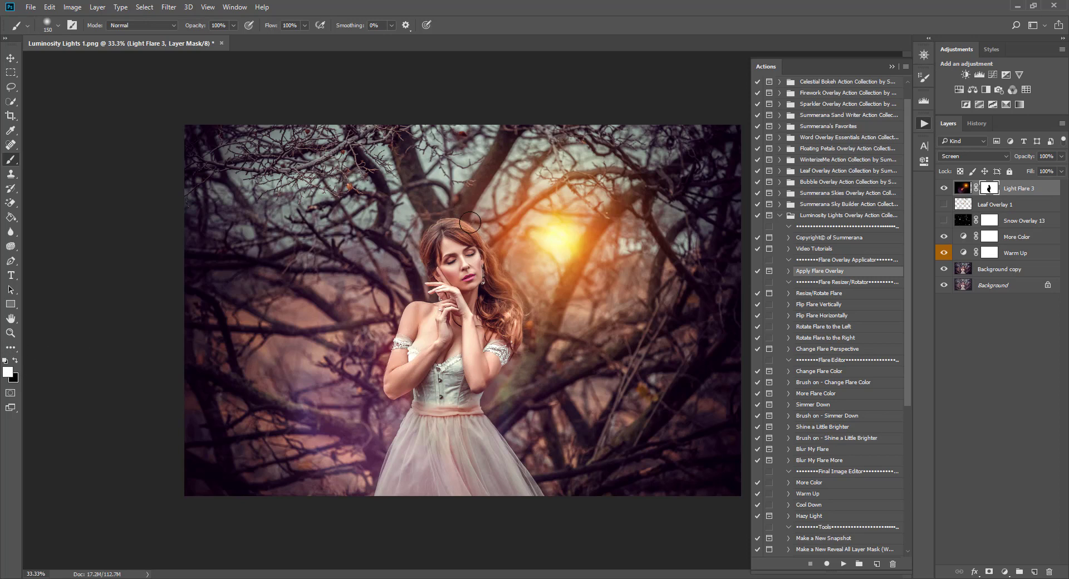
pyautogui.click(50, 8)
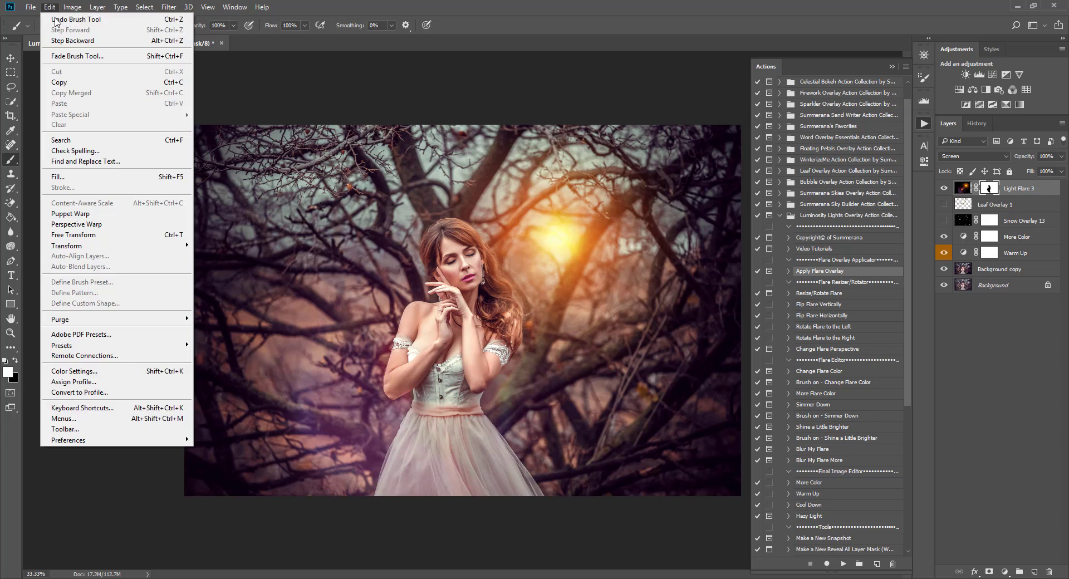
pyautogui.click(56, 19)
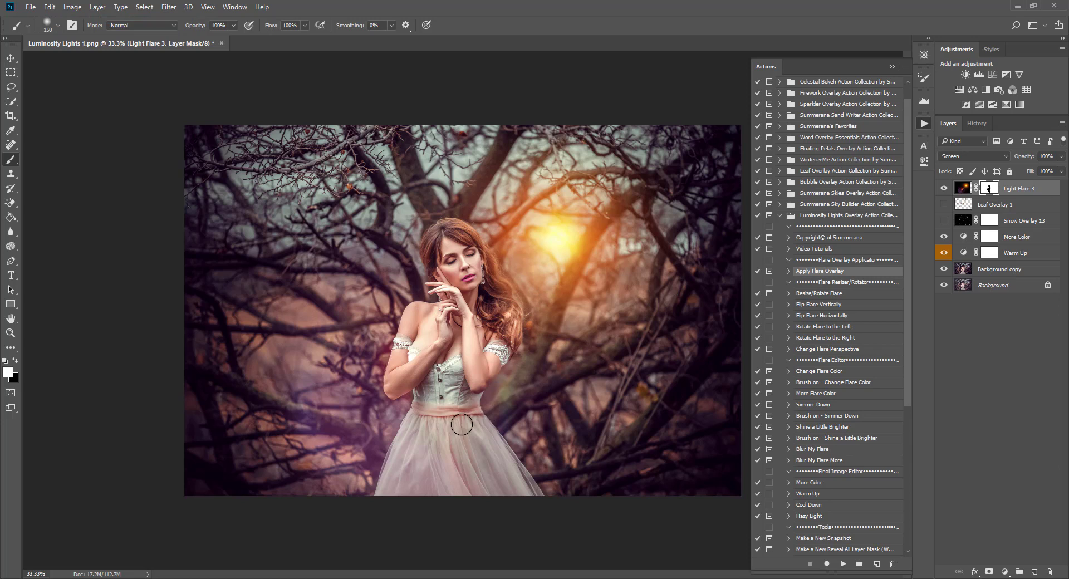
# Target the Light Flare 3 layer itself instead of its mask, comparing the flare on and off.
pyautogui.click(944, 189)
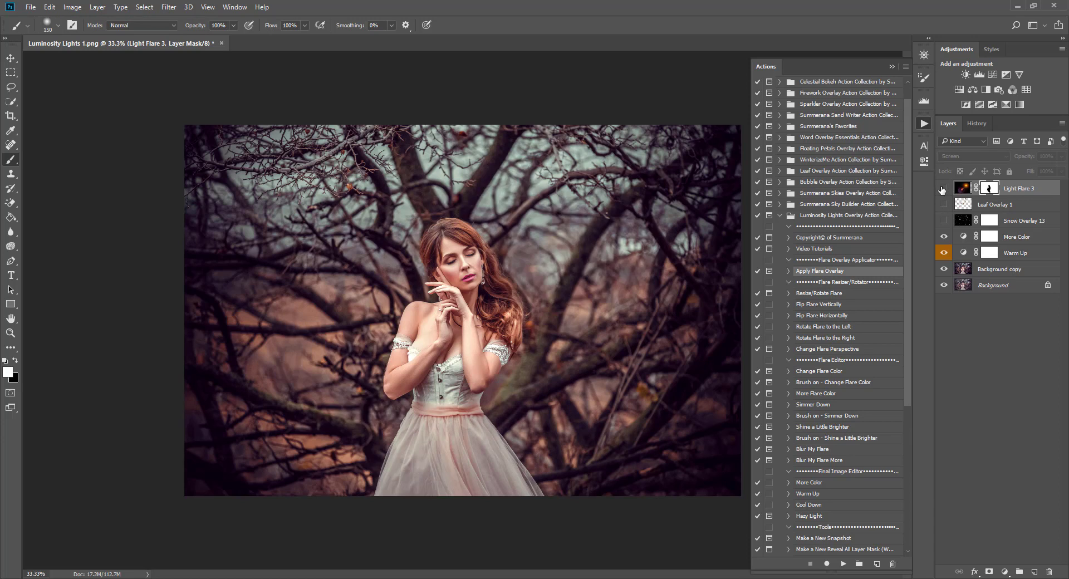
pyautogui.click(943, 189)
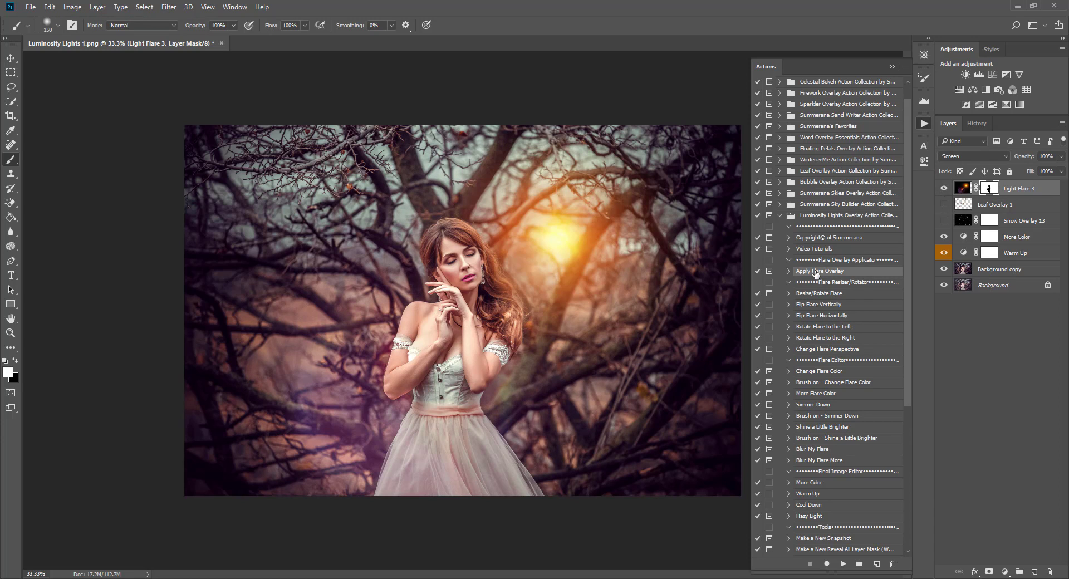
pyautogui.click(11, 57)
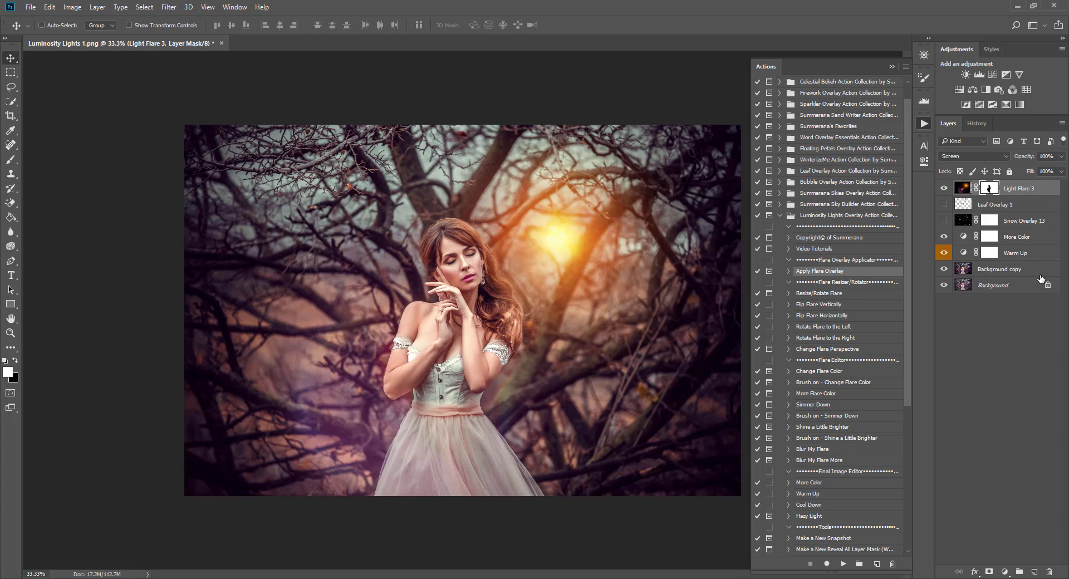
pyautogui.click(964, 189)
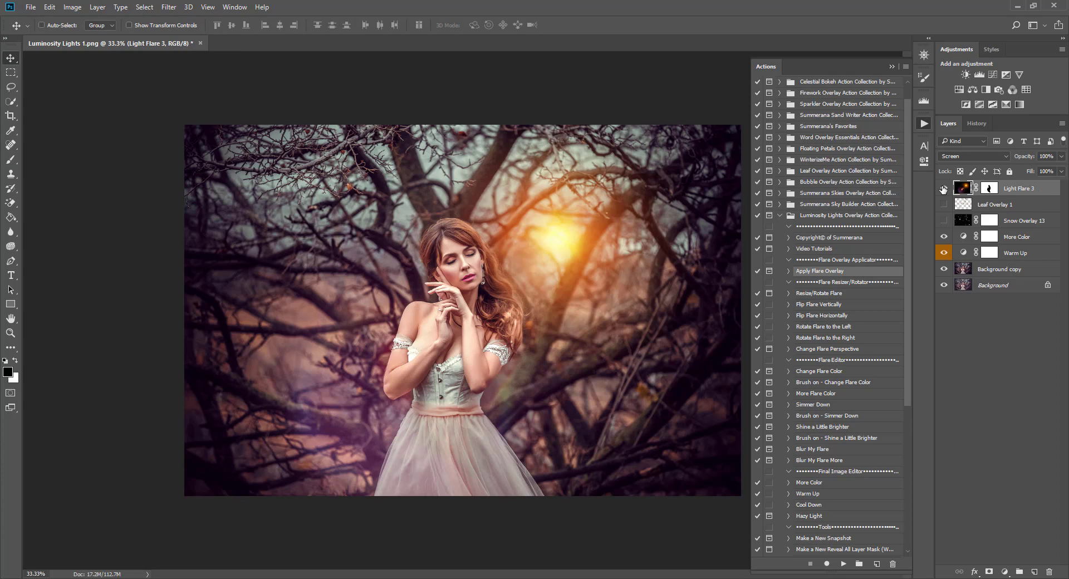
pyautogui.click(944, 188)
pyautogui.click(945, 188)
# Duplicate Light Flare 3 as Light Flare 3 copy.
pyautogui.rightClick(1016, 190)
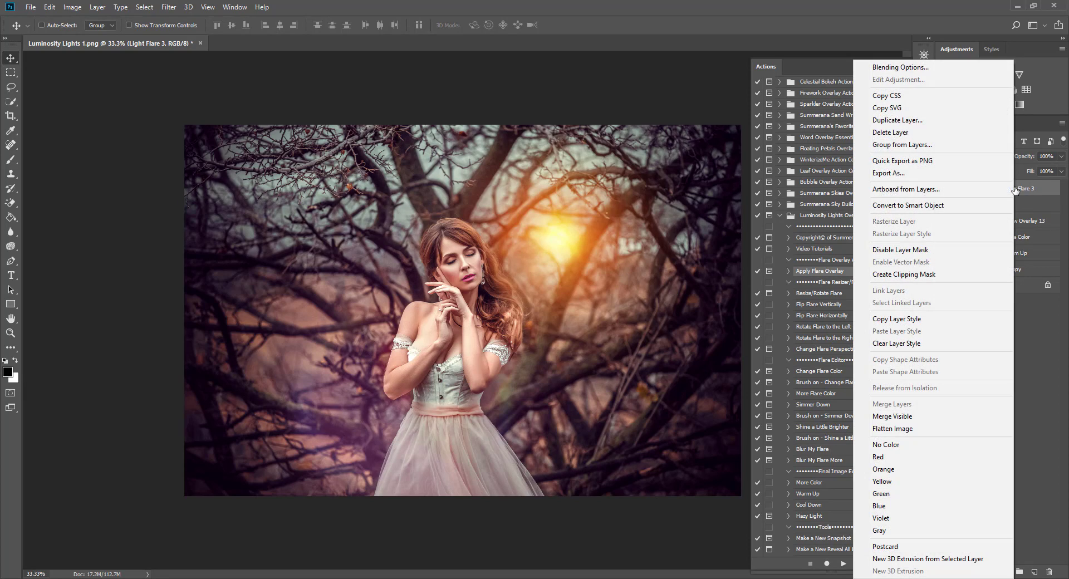
pyautogui.click(897, 120)
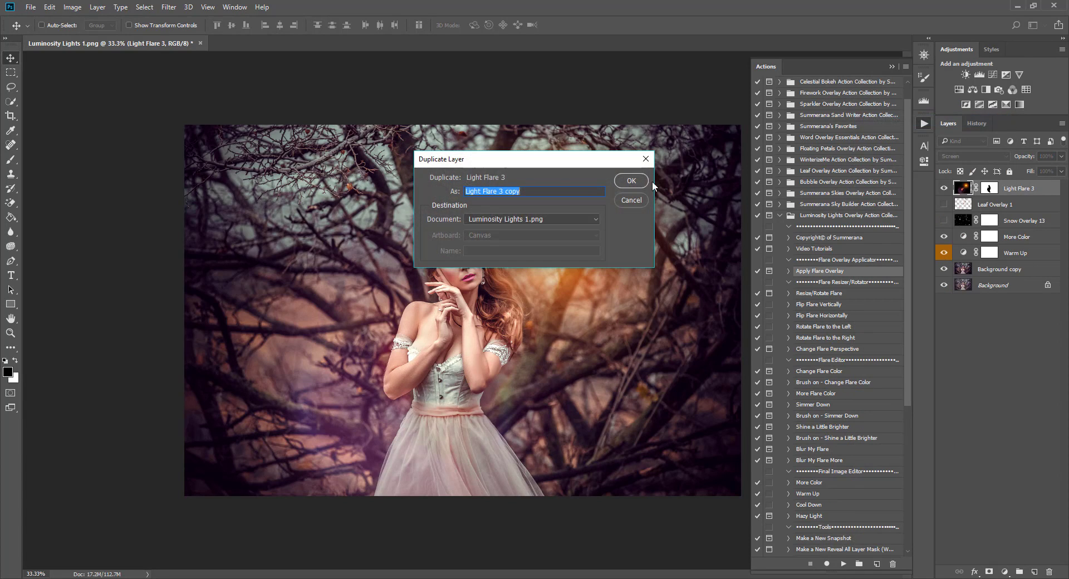
pyautogui.click(632, 180)
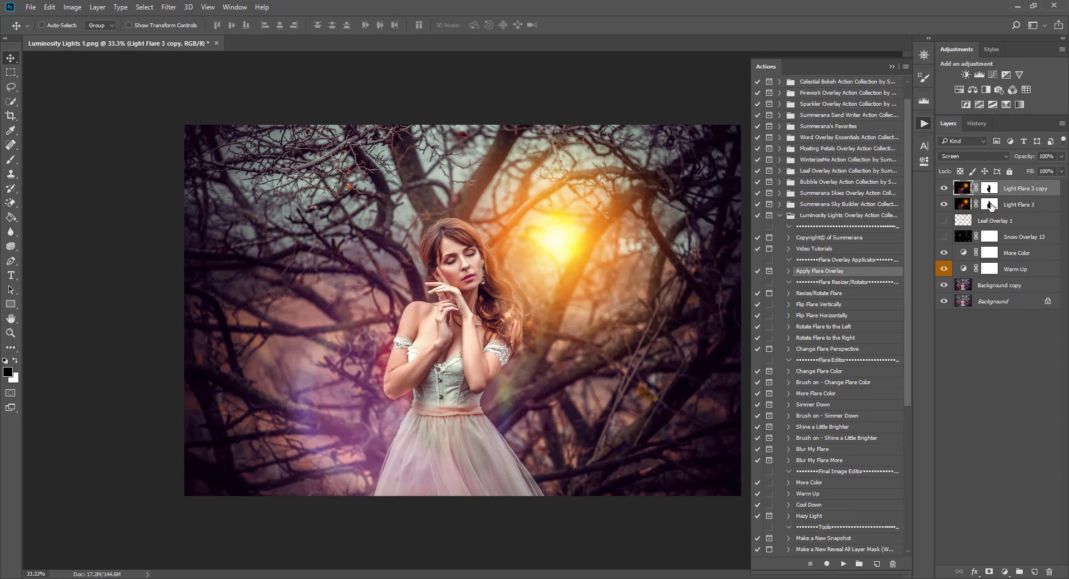
# Toggle the copy's visibility to compare brightness, then target the copy's pixels rather than its mask.
pyautogui.click(945, 188)
pyautogui.click(944, 189)
pyautogui.click(944, 188)
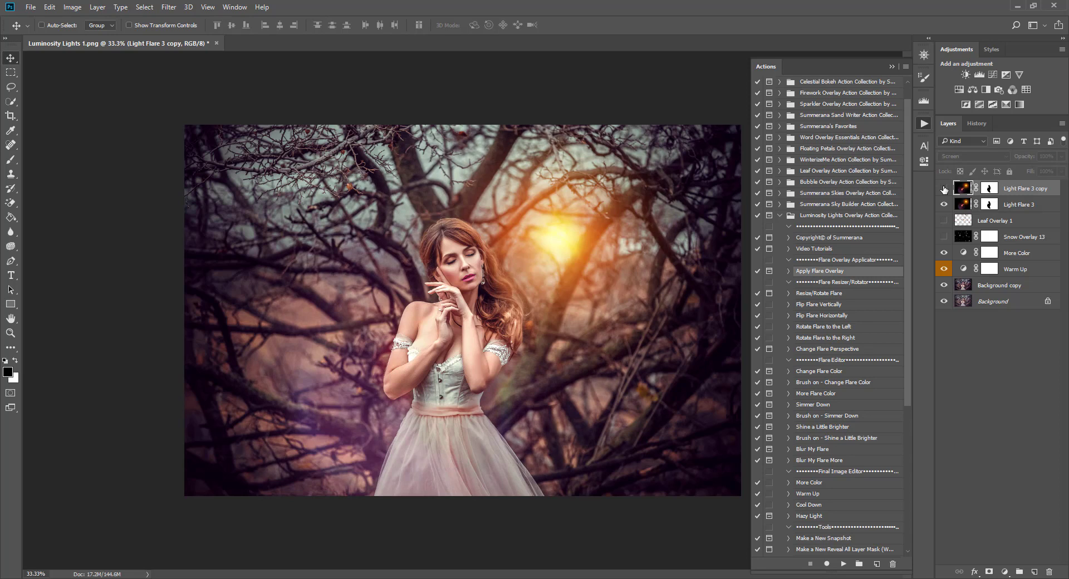
pyautogui.click(945, 188)
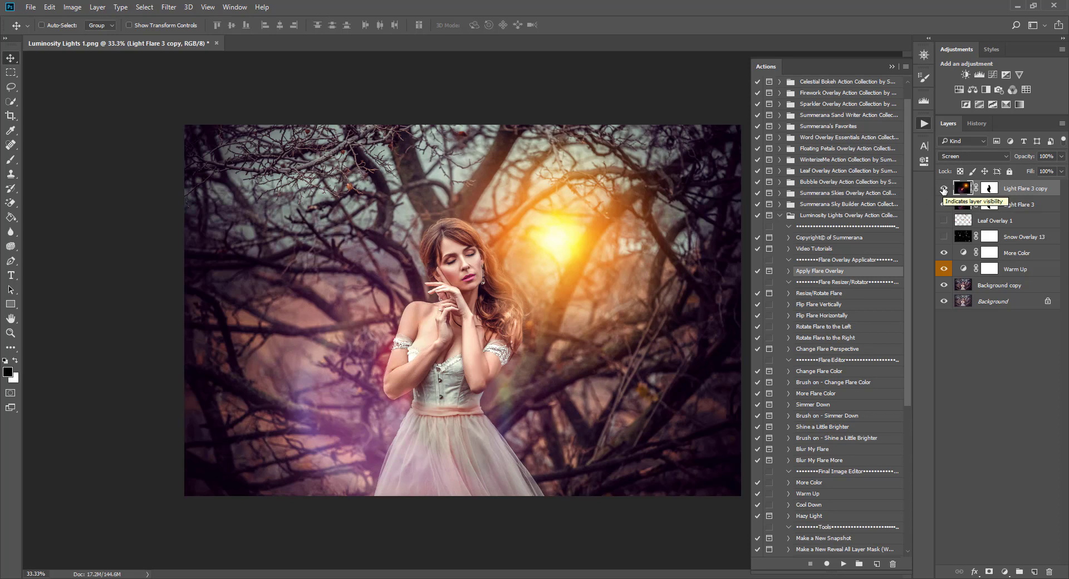
pyautogui.click(944, 188)
pyautogui.click(991, 193)
pyautogui.click(967, 191)
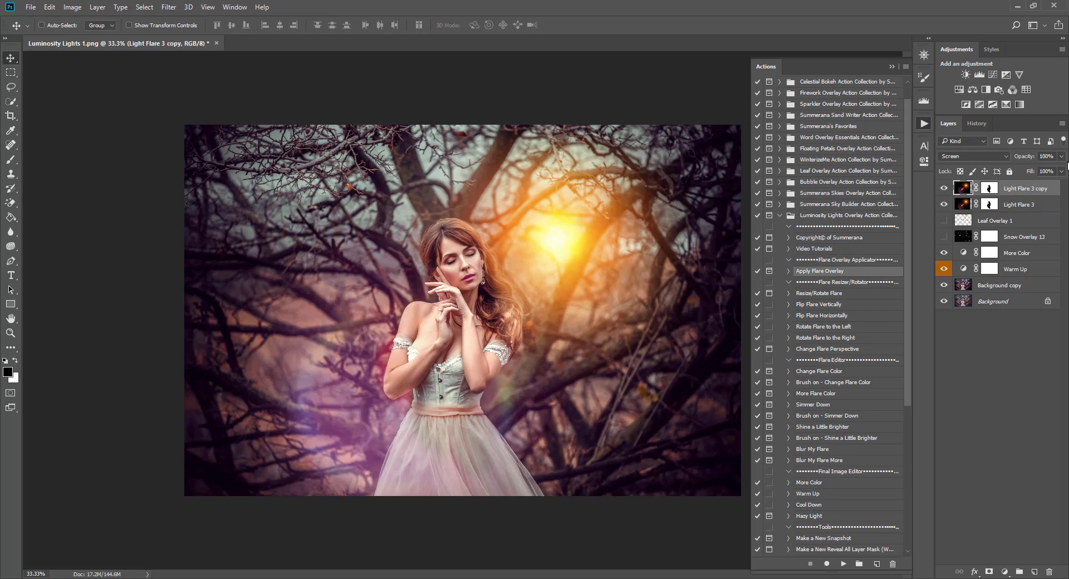
# Try the flare copy at 57% and 0% opacity, then restore it to 100%.
pyautogui.click(1062, 157)
pyautogui.moveTo(1062, 172)
pyautogui.mouseDown()
pyautogui.moveTo(1017, 172)
pyautogui.moveTo(1061, 172)
pyautogui.mouseUp()
pyautogui.moveTo(1062, 173); pyautogui.dragTo(1006, 172)
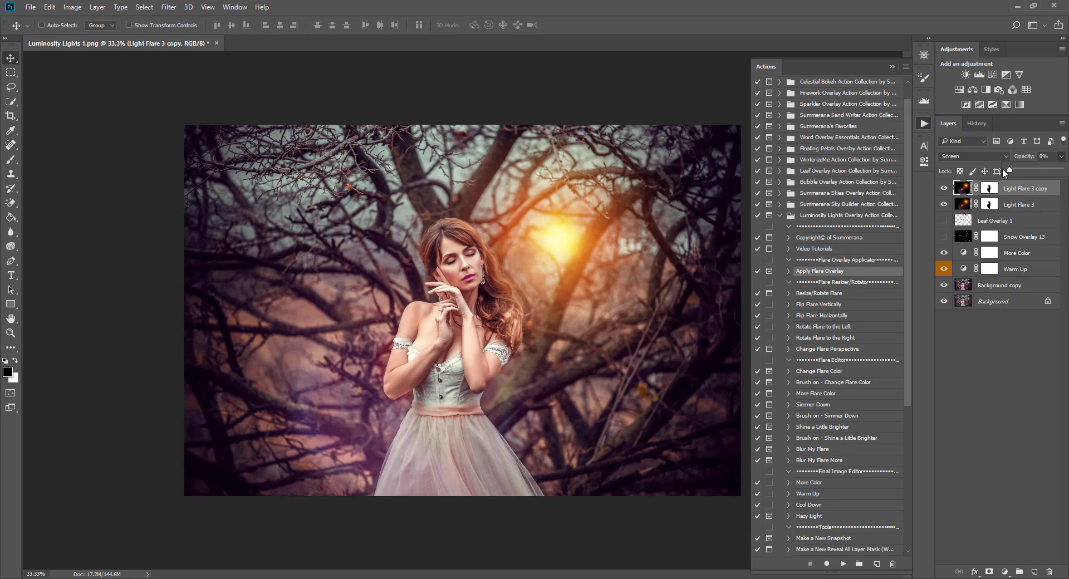
pyautogui.click(945, 188)
pyautogui.click(945, 188)
pyautogui.click(1062, 156)
pyautogui.moveTo(1052, 170); pyautogui.dragTo(1064, 171)
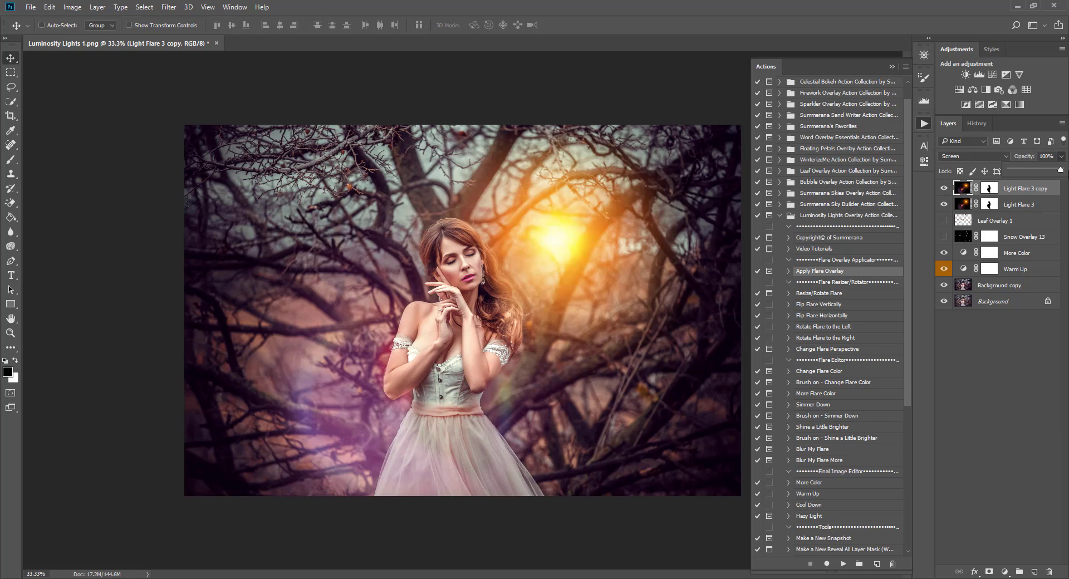
# Merge Light Flare 3 copy down into Light Flare 3, applying its mask.
pyautogui.click(1018, 205)
pyautogui.click(1021, 193)
pyautogui.click(1021, 204)
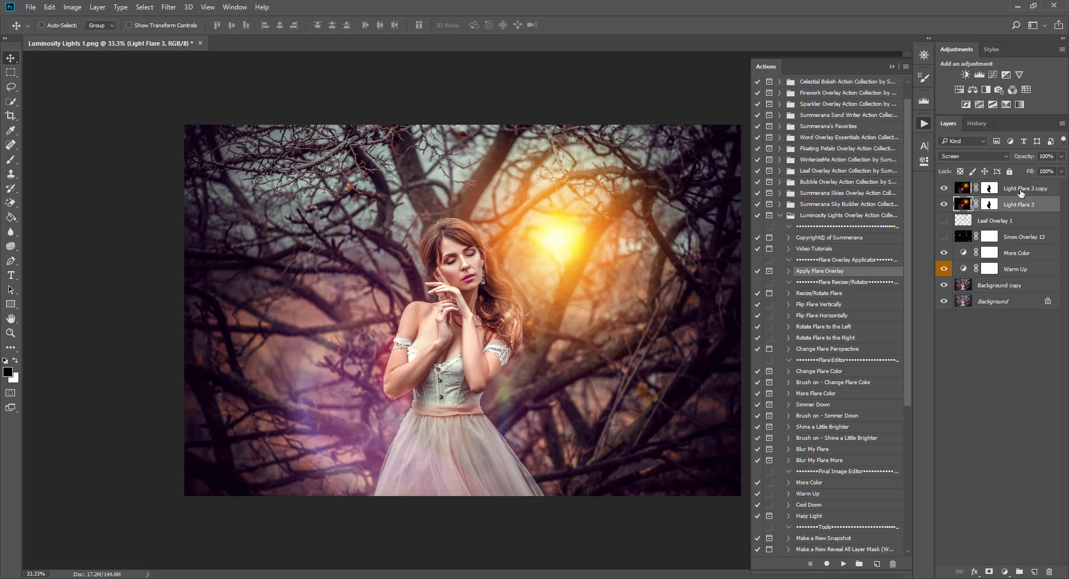
pyautogui.click(1023, 192)
pyautogui.click(1024, 204)
pyautogui.click(1025, 192)
pyautogui.click(1023, 204)
pyautogui.click(1023, 192)
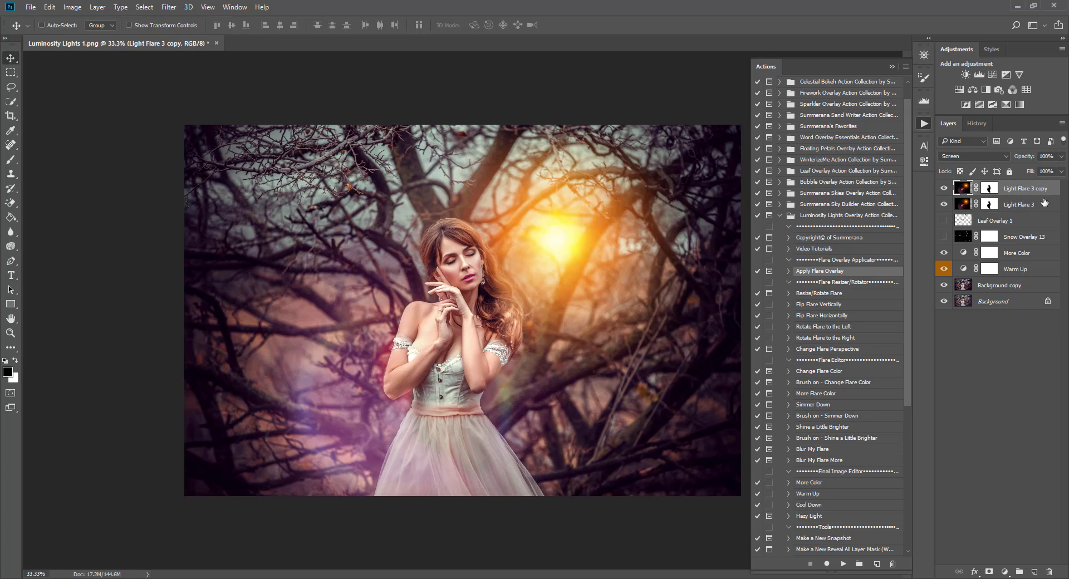
pyautogui.rightClick(1032, 190)
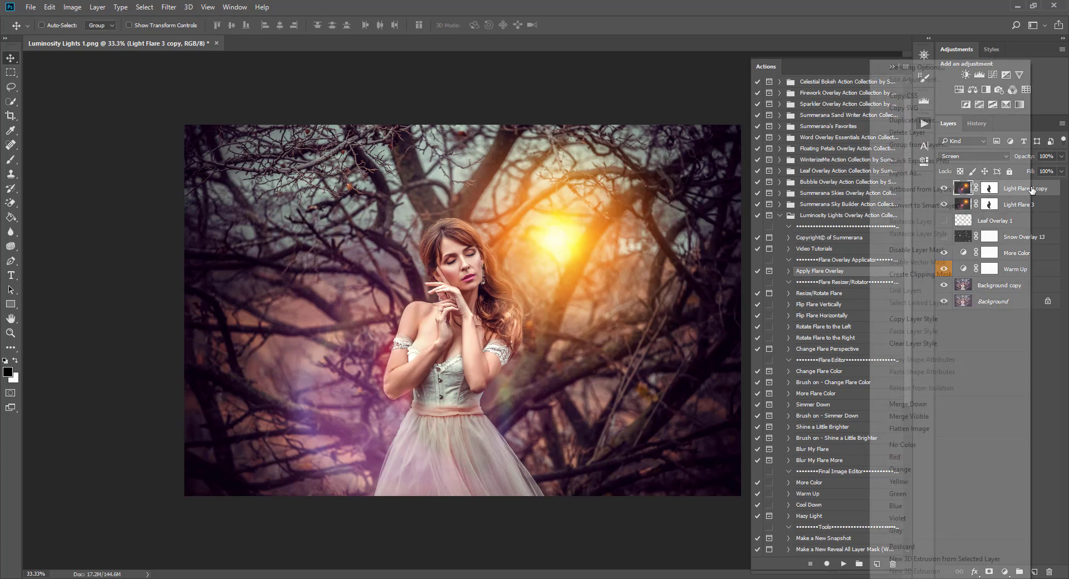
pyautogui.click(905, 406)
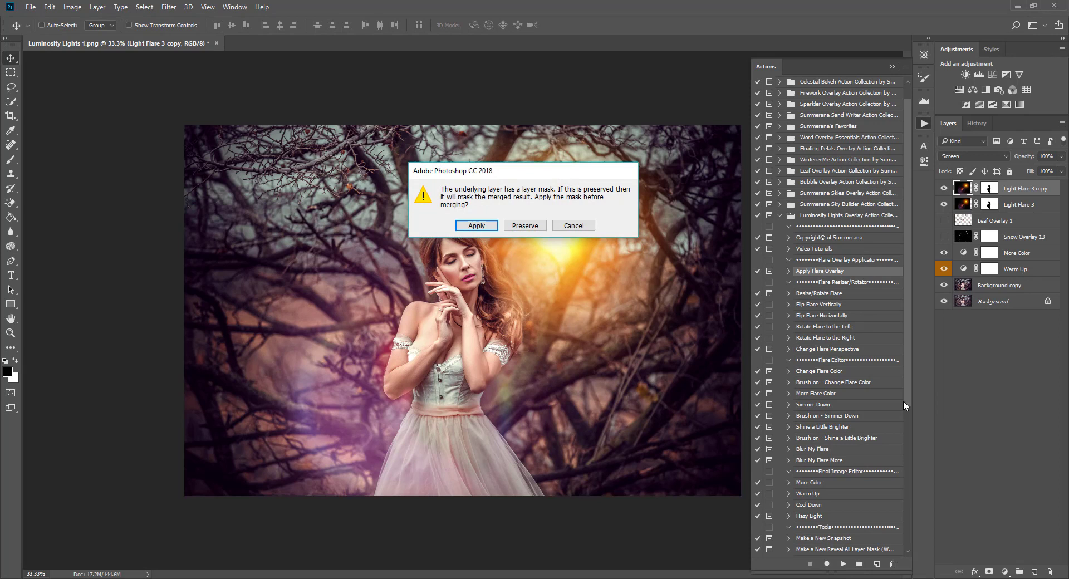
pyautogui.click(487, 231)
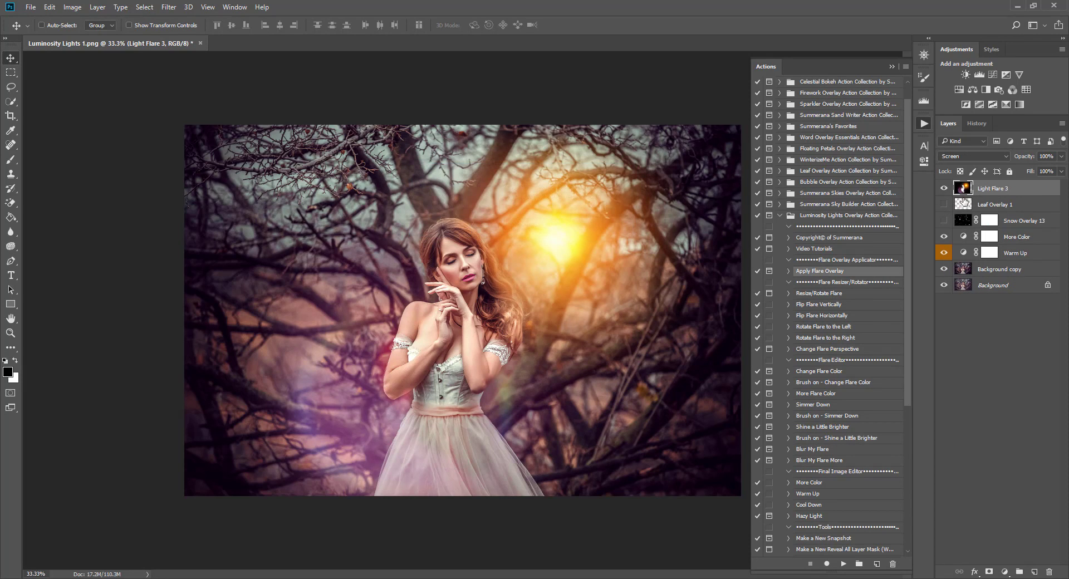
# Toggle the merged Light Flare 3 layer on and off to compare the result.
pyautogui.click(945, 188)
pyautogui.click(944, 188)
pyautogui.click(944, 188)
pyautogui.click(944, 188)
pyautogui.click(969, 190)
pyautogui.click(945, 188)
pyautogui.click(944, 188)
pyautogui.scroll(-5, 854, 271)
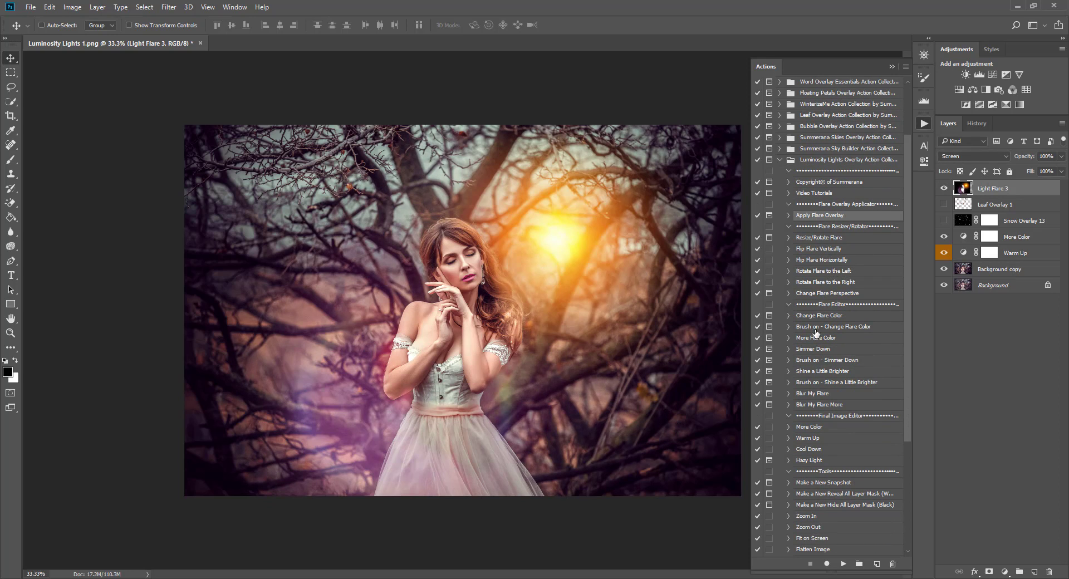
# Play the More Color action to add a 50% More Color layer, then select Light Flare 3.
pyautogui.click(809, 427)
pyautogui.click(843, 565)
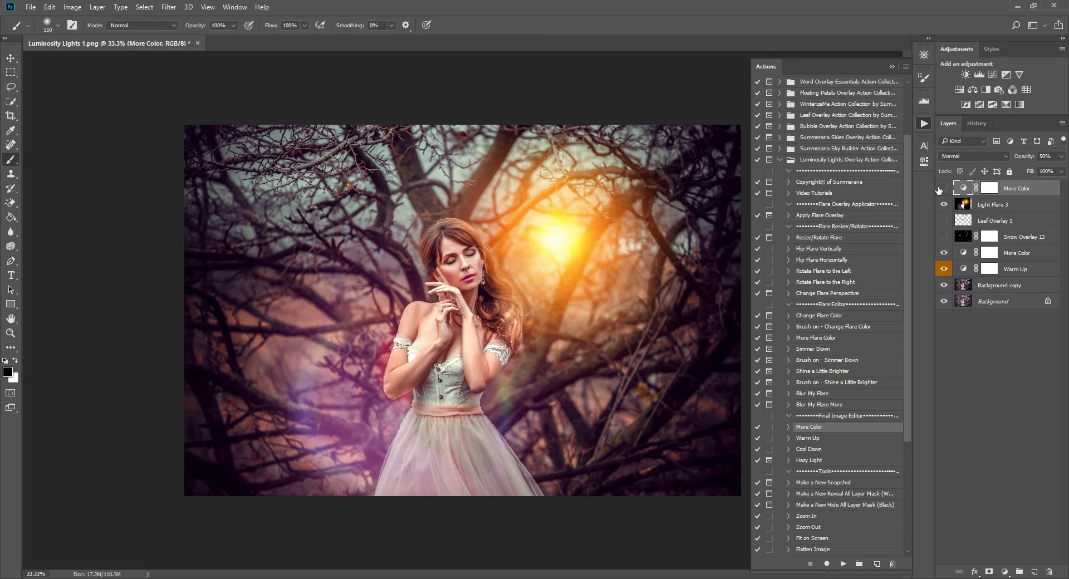
pyautogui.click(983, 206)
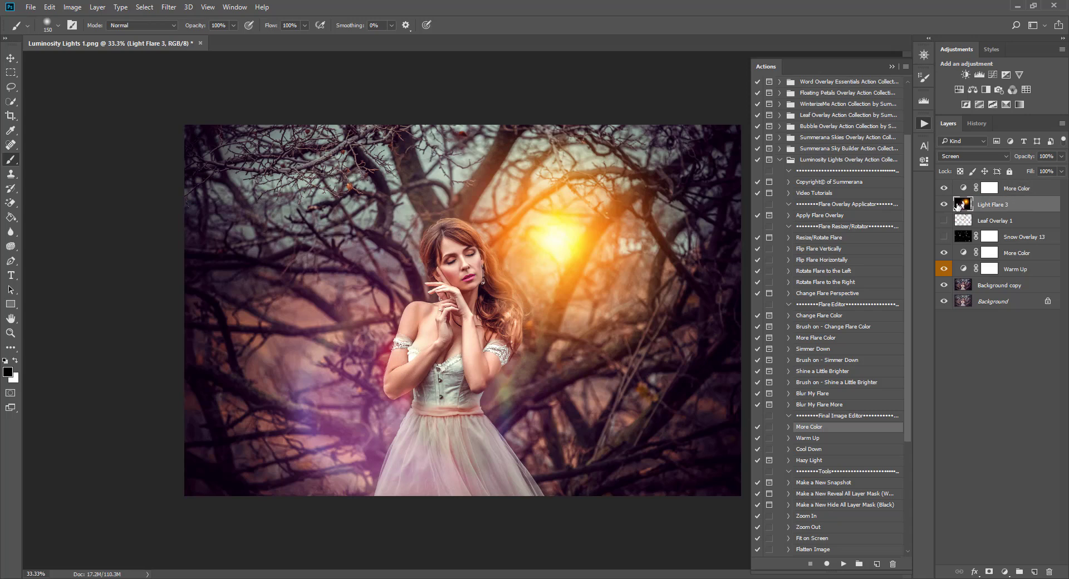
# Browse the flare actions and select More Flare Color.
pyautogui.click(835, 317)
pyautogui.click(824, 338)
pyautogui.click(823, 349)
pyautogui.click(822, 360)
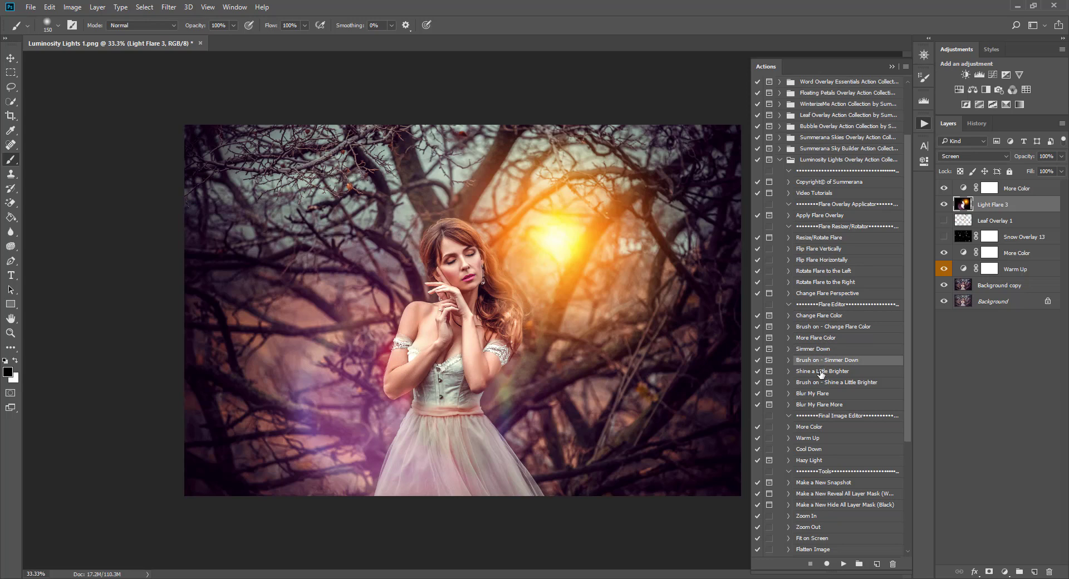
pyautogui.click(821, 372)
pyautogui.click(822, 384)
pyautogui.click(819, 395)
pyautogui.click(830, 360)
pyautogui.click(829, 350)
pyautogui.click(831, 338)
pyautogui.click(833, 327)
pyautogui.click(835, 317)
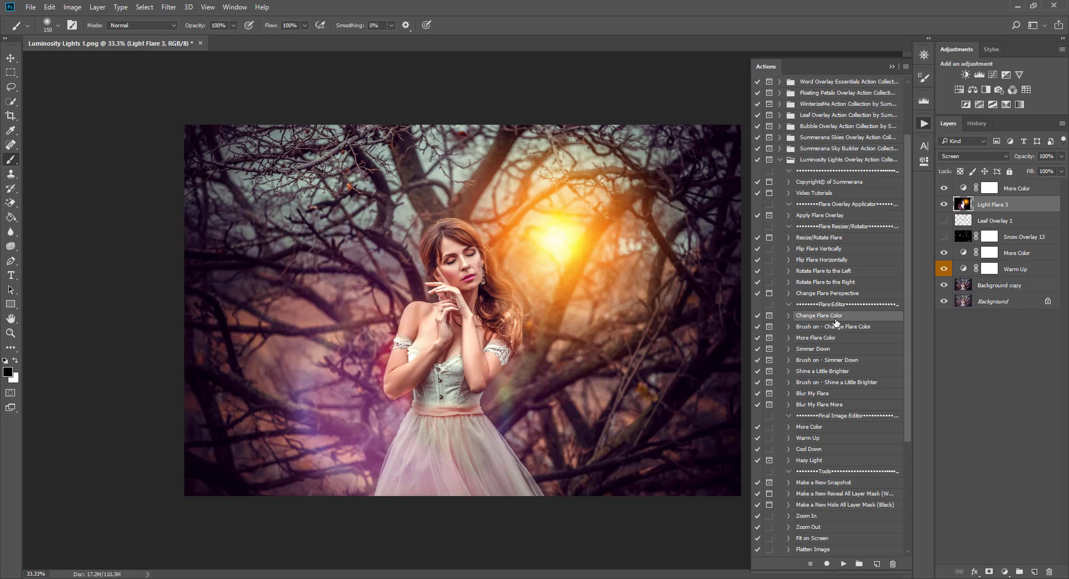
pyautogui.click(836, 328)
pyautogui.click(828, 338)
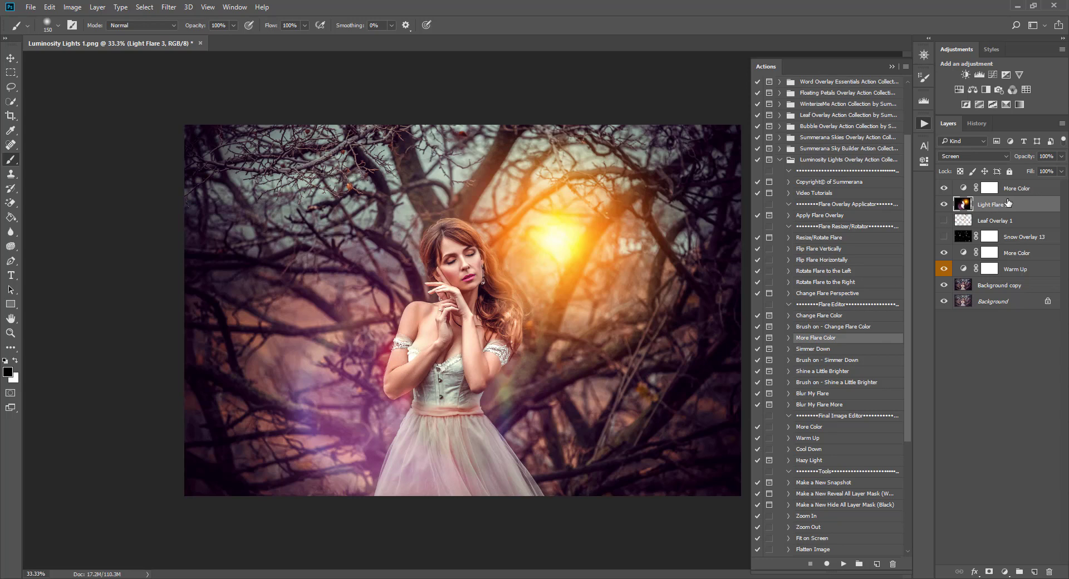
# Compare the flare on and off, reselect Light Flare 3, and play More Flare Color.
pyautogui.click(942, 205)
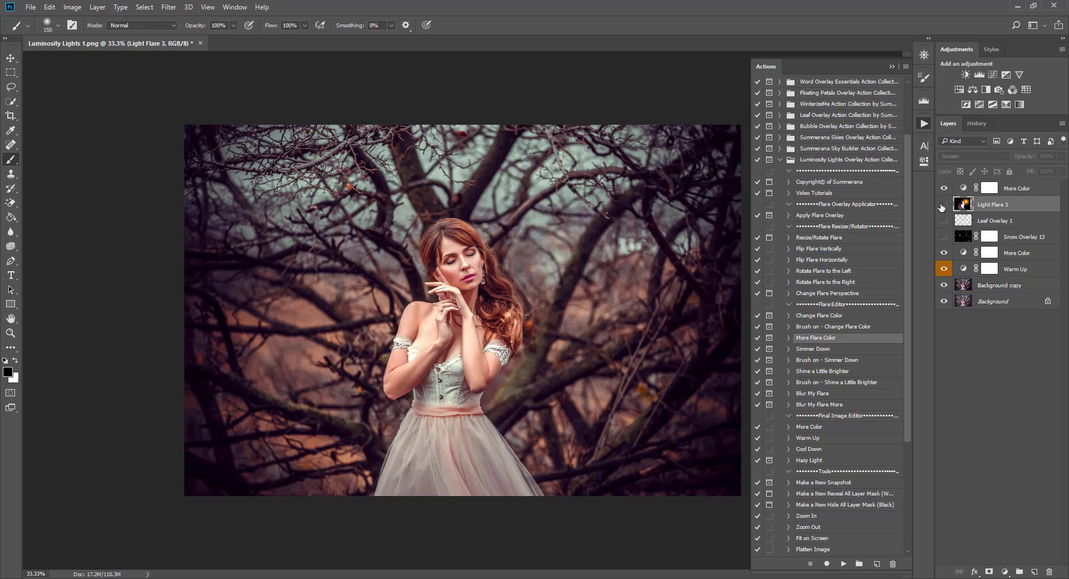
pyautogui.click(943, 205)
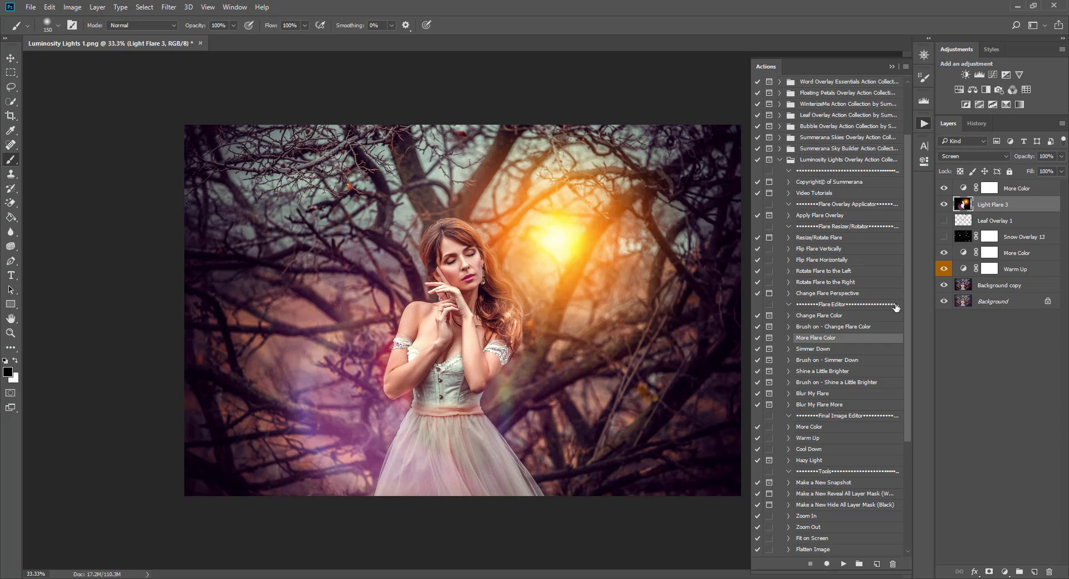
pyautogui.click(965, 287)
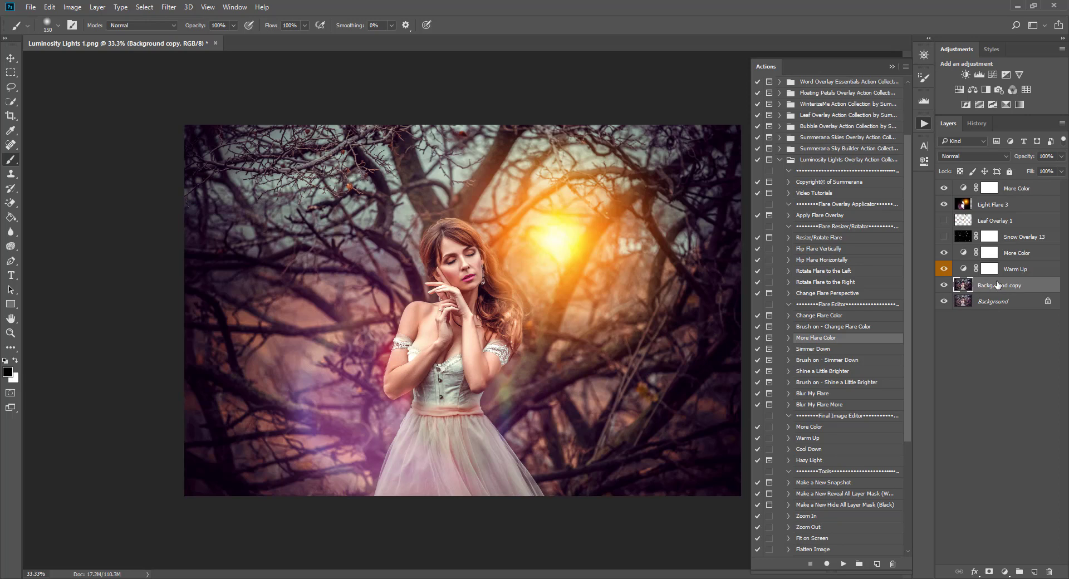
pyautogui.click(1021, 206)
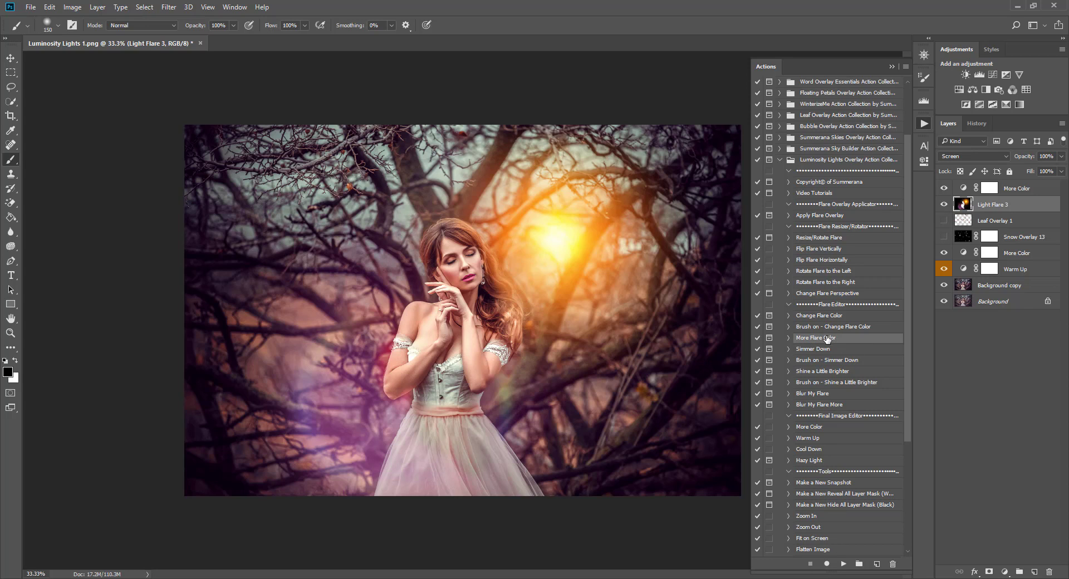
pyautogui.click(843, 564)
# Run the Simmer Down action on the flare, continuing past its prompts.
pyautogui.click(526, 234)
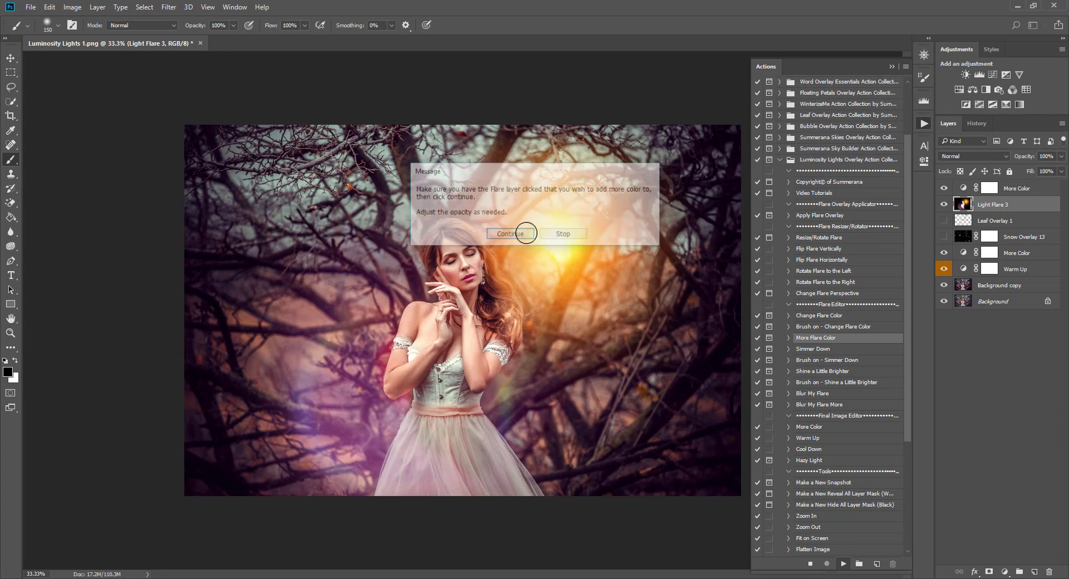
pyautogui.click(817, 349)
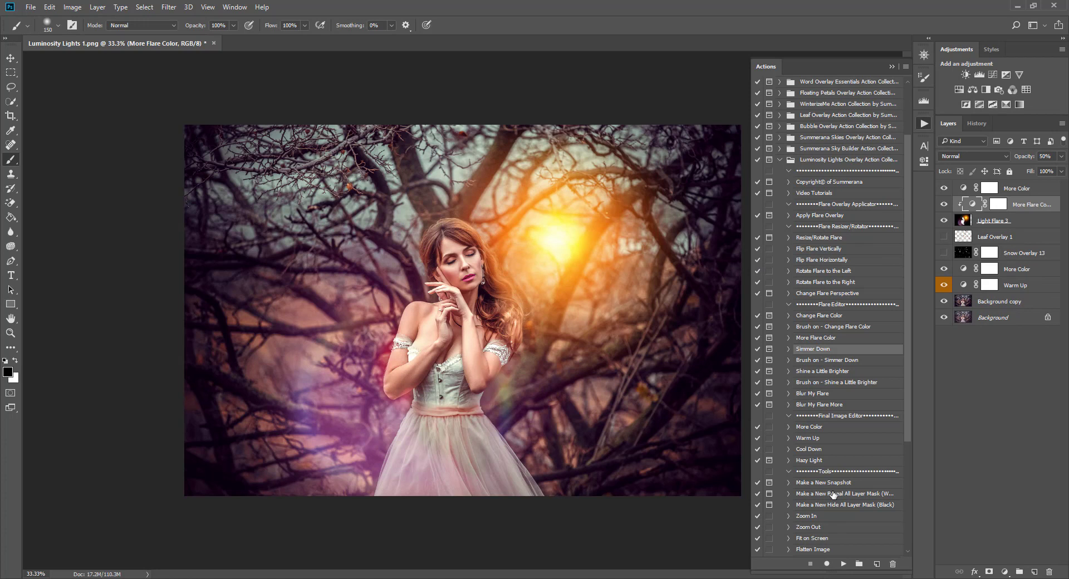
pyautogui.click(844, 564)
pyautogui.click(518, 236)
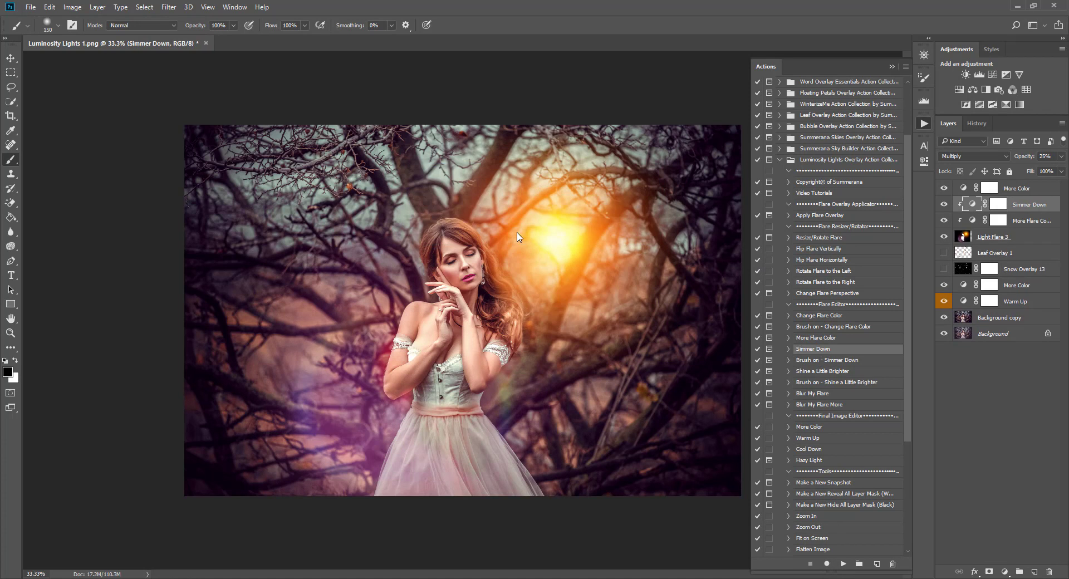
# Compare Simmer Down on and off, then raise its opacity to about 52%.
pyautogui.click(943, 205)
pyautogui.click(944, 205)
pyautogui.click(944, 206)
pyautogui.click(944, 206)
pyautogui.moveTo(1021, 171); pyautogui.dragTo(1068, 177)
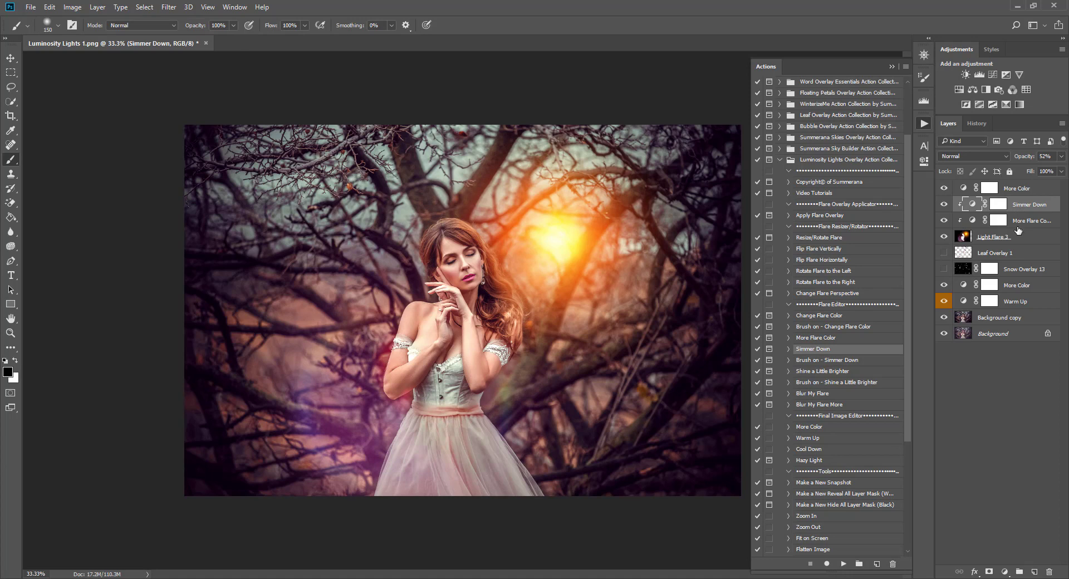
# Select the Light Flare 3 layer and pick the Blur My Flare action.
pyautogui.click(990, 237)
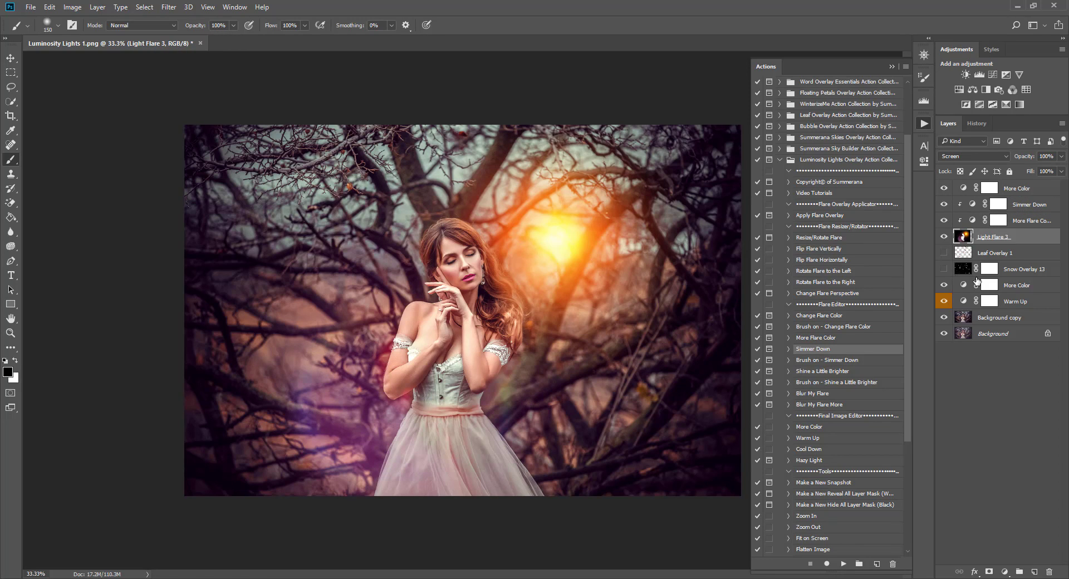
pyautogui.click(813, 428)
pyautogui.click(840, 383)
pyautogui.click(830, 395)
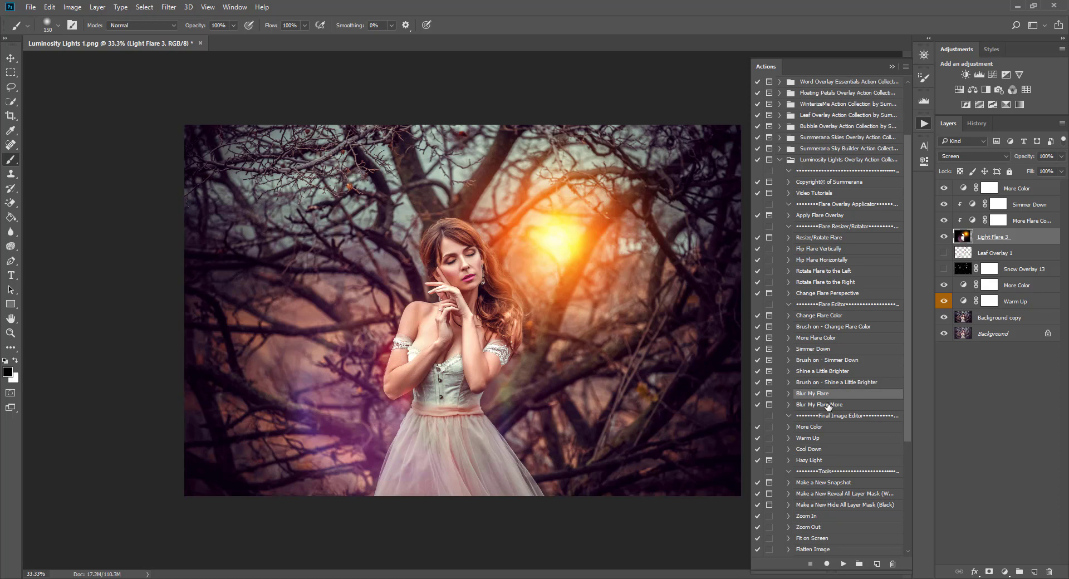
pyautogui.click(829, 406)
pyautogui.click(828, 396)
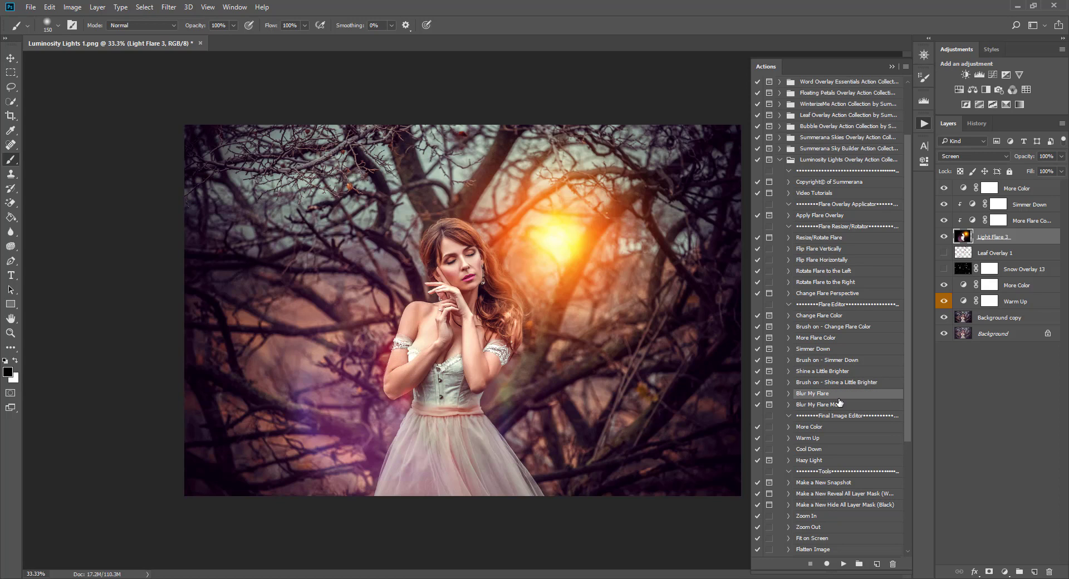
# Review the History panel, then hide the Light Flare 3 orange flare.
pyautogui.click(977, 124)
pyautogui.click(948, 124)
pyautogui.click(944, 237)
pyautogui.click(988, 252)
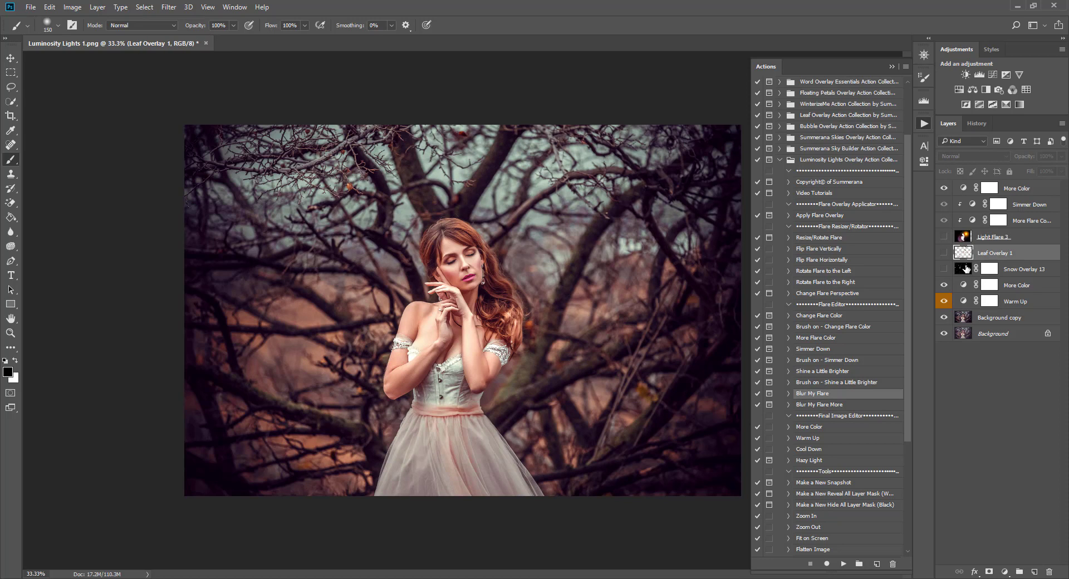
# Show the Leaf Overlay 1 falling leaves, undoing a stray black brush stroke.
pyautogui.click(965, 267)
pyautogui.click(967, 257)
pyautogui.click(943, 254)
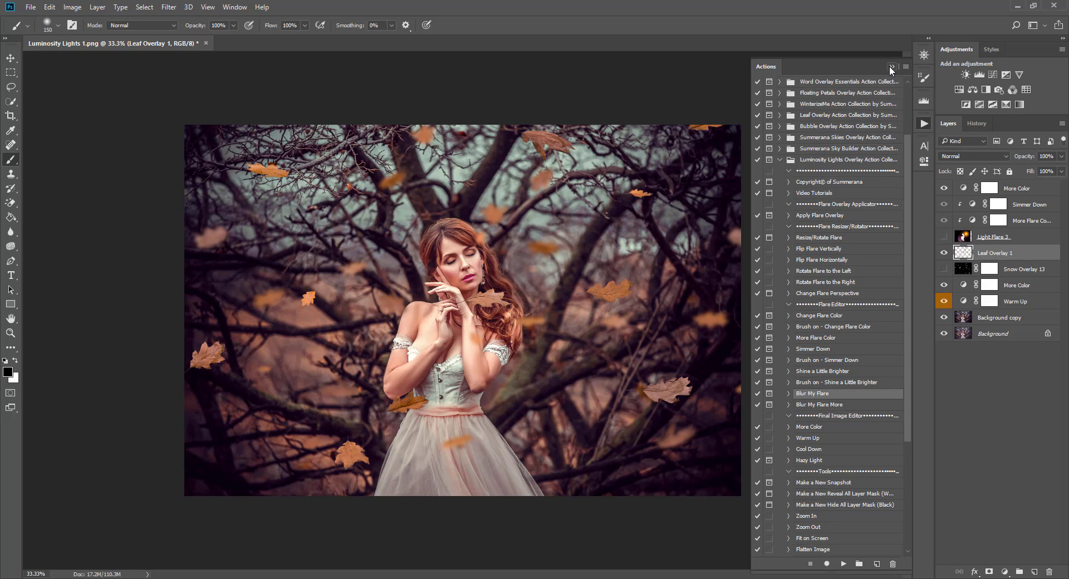
pyautogui.moveTo(480, 238); pyautogui.dragTo(482, 247)
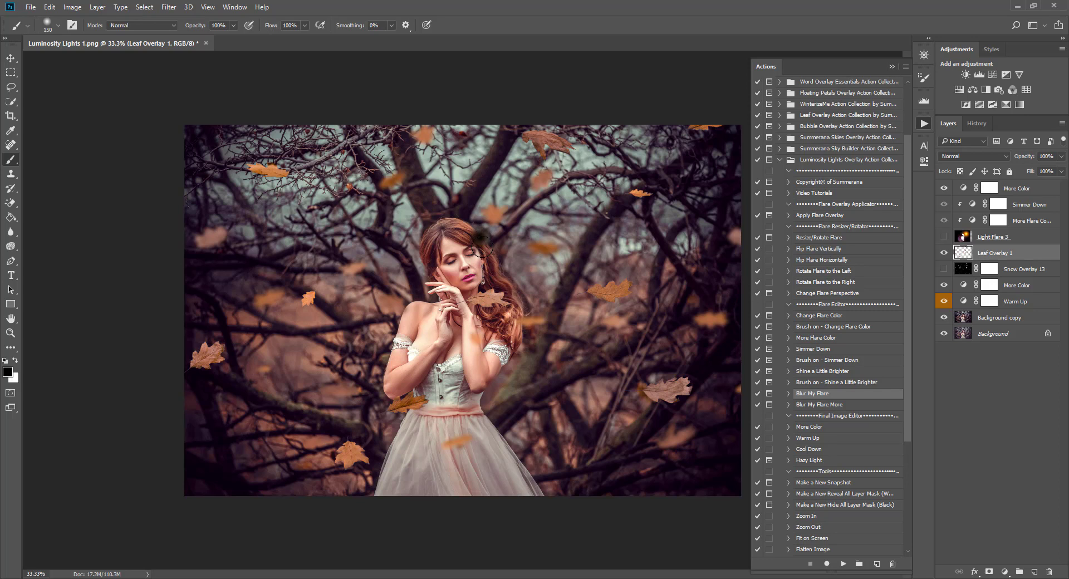
pyautogui.click(50, 7)
pyautogui.click(62, 18)
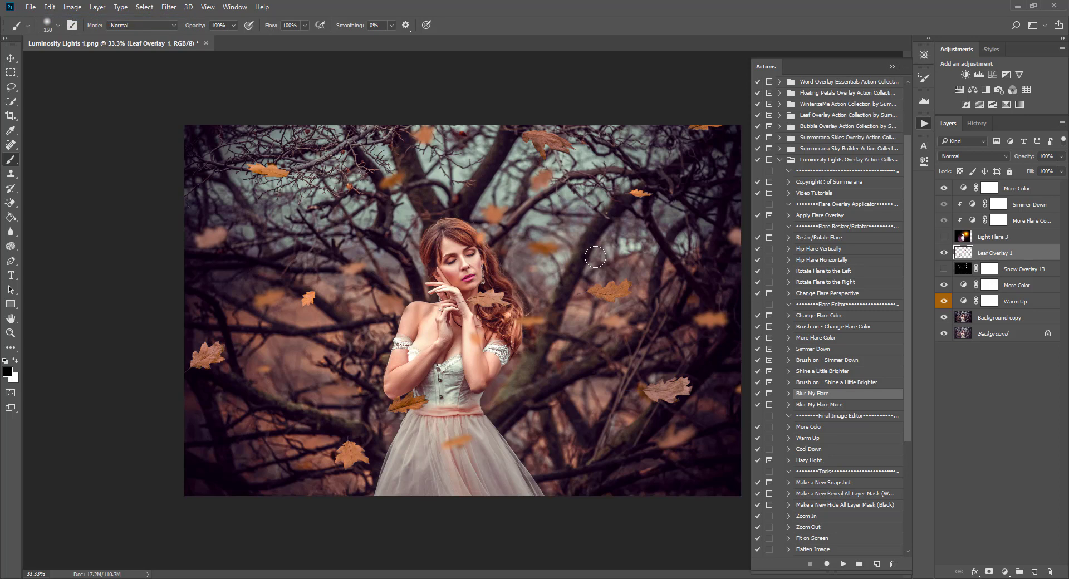
# Add a mask to Leaf Overlay 1 and paint out blurred leaves by her ear, forearm and hand.
pyautogui.click(989, 572)
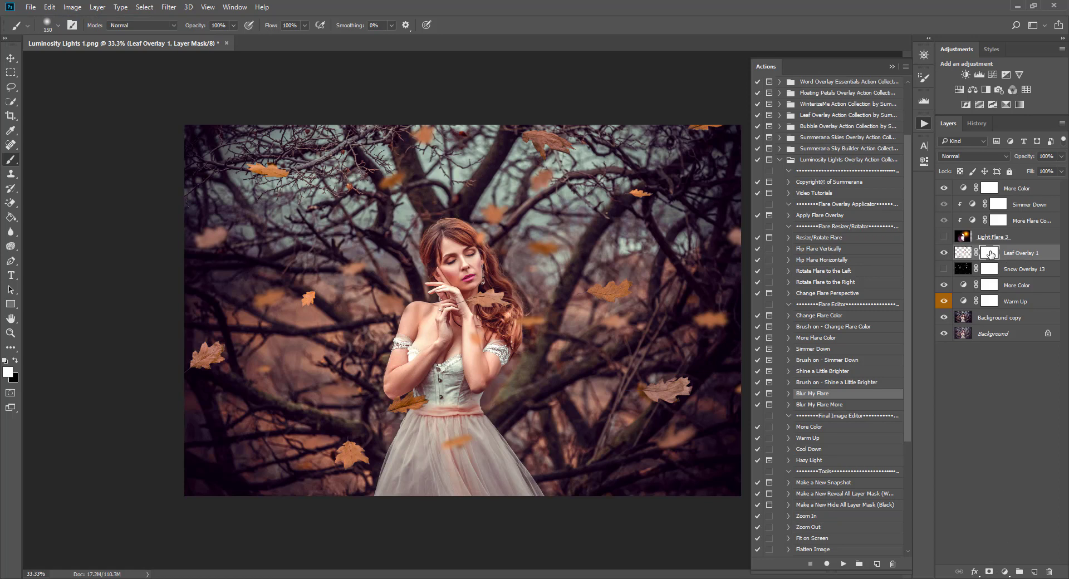
pyautogui.click(15, 361)
pyautogui.moveTo(478, 240); pyautogui.dragTo(470, 249)
pyautogui.moveTo(489, 296); pyautogui.dragTo(496, 290)
pyautogui.moveTo(476, 341); pyautogui.dragTo(472, 341)
pyautogui.moveTo(506, 298)
pyautogui.mouseDown()
pyautogui.moveTo(496, 301)
pyautogui.moveTo(505, 295)
pyautogui.mouseUp()
pyautogui.click(10, 57)
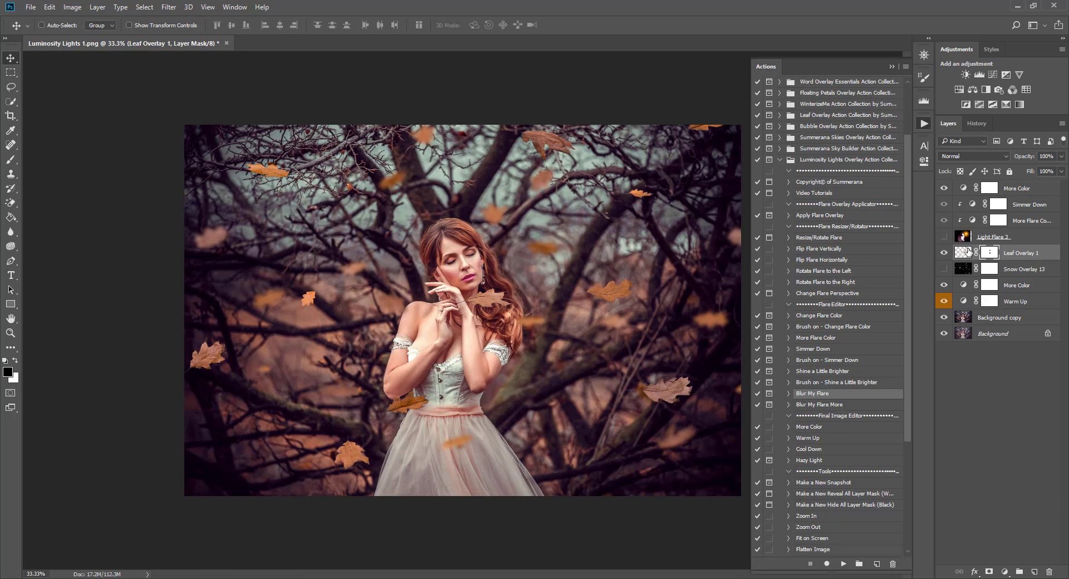
pyautogui.click(964, 253)
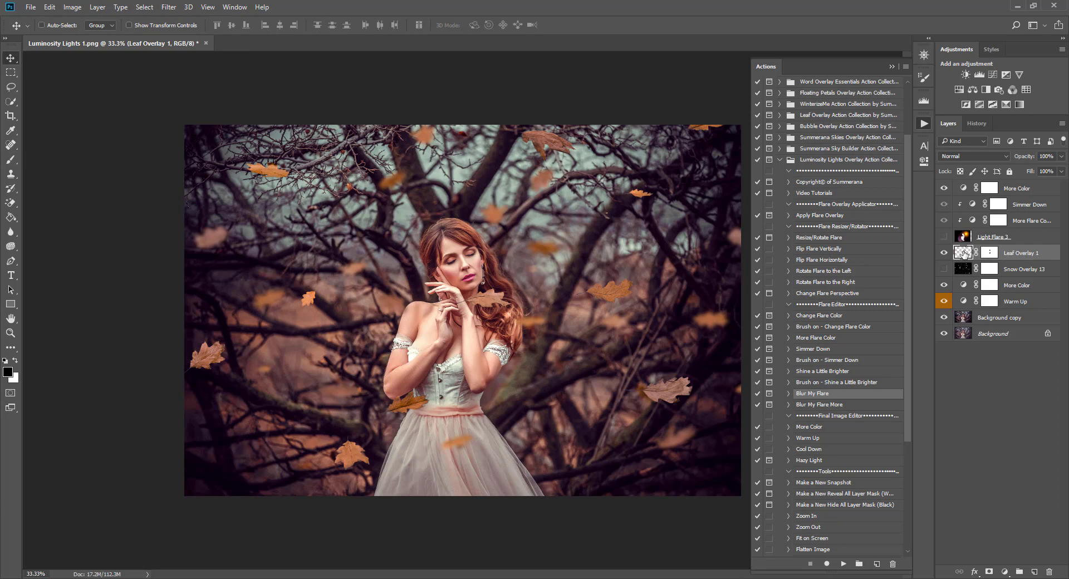
# Lasso the leaf beside her hand and cut it onto its own layer with Layer Via Cut.
pyautogui.click(10, 89)
pyautogui.click(50, 89)
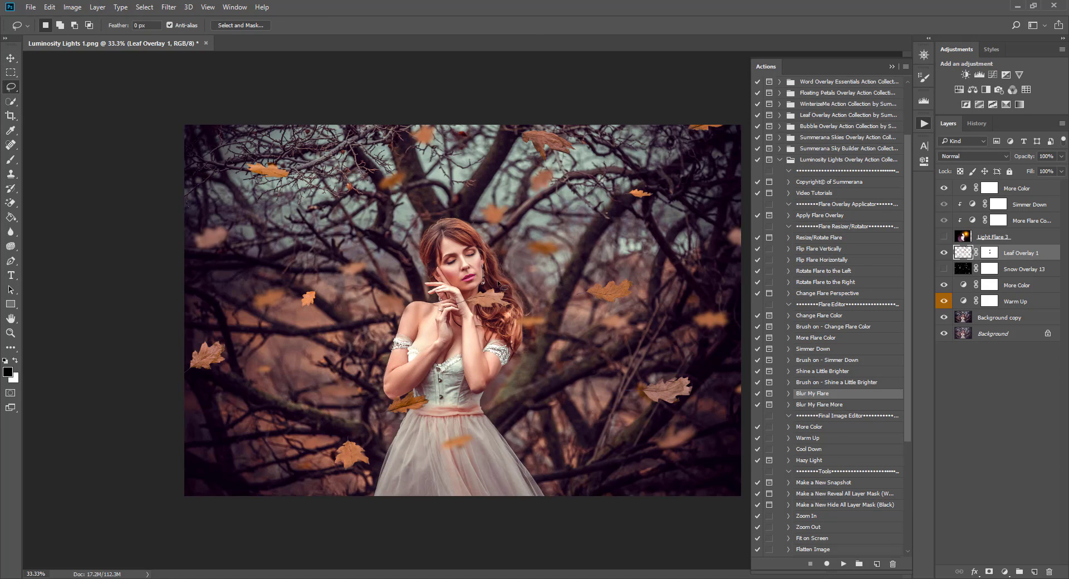
pyautogui.moveTo(494, 282)
pyautogui.mouseDown()
pyautogui.moveTo(461, 289)
pyautogui.moveTo(439, 312)
pyautogui.moveTo(472, 314)
pyautogui.mouseUp()
pyautogui.rightClick(490, 296)
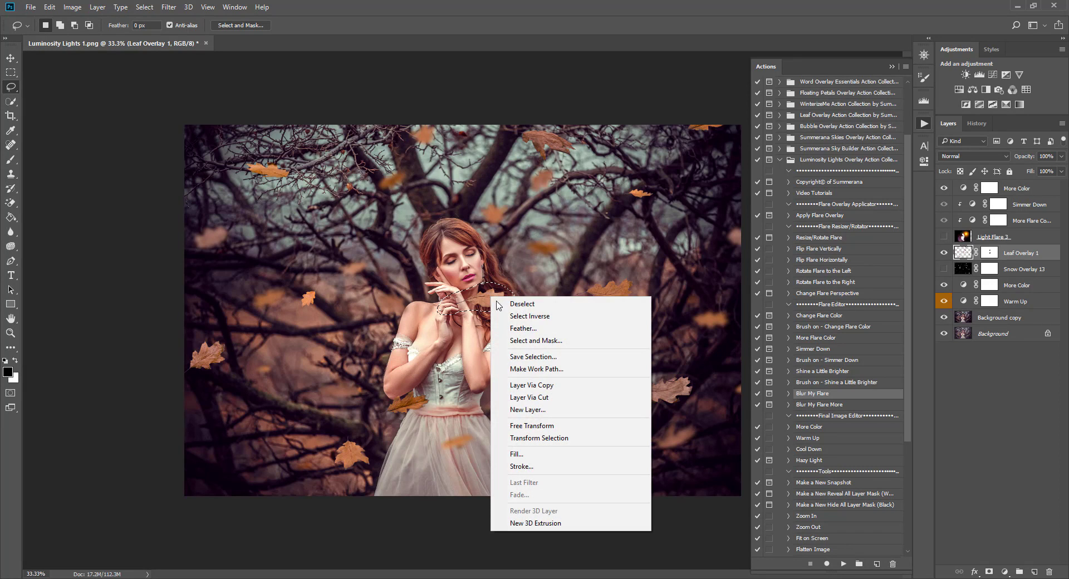
pyautogui.click(534, 399)
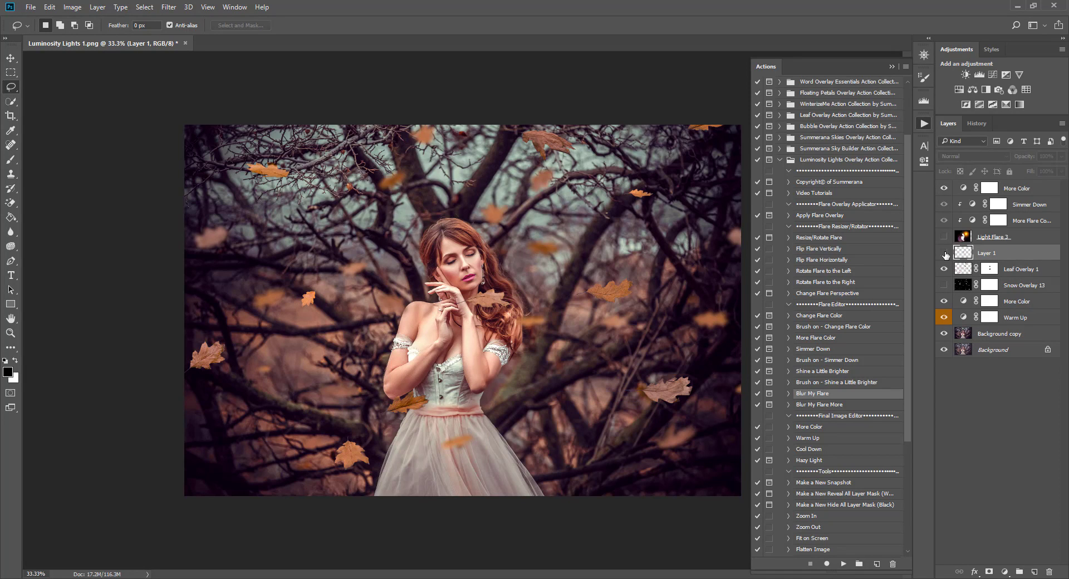
pyautogui.click(945, 253)
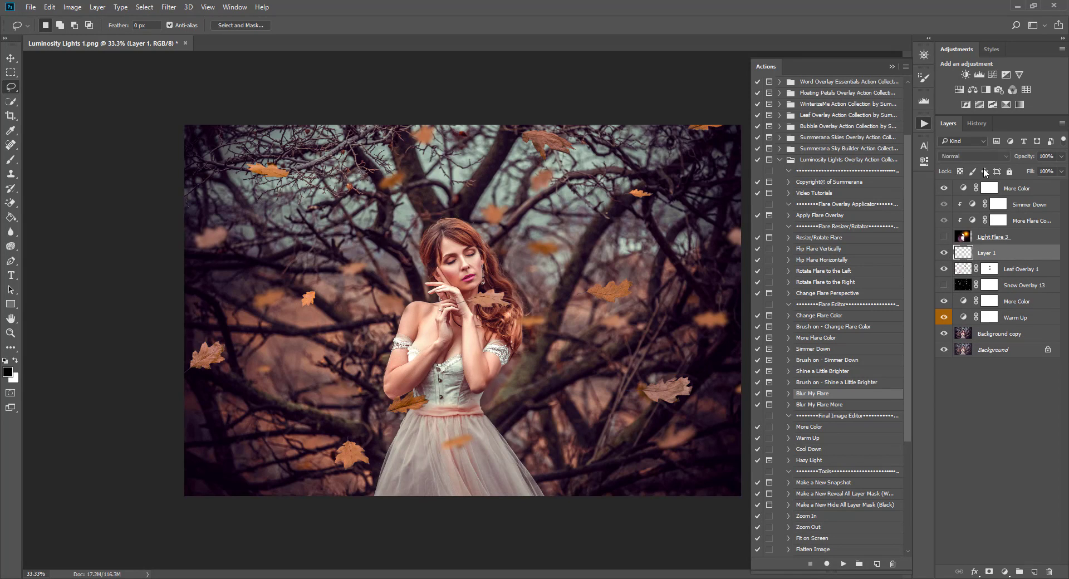
pyautogui.click(977, 123)
pyautogui.click(948, 123)
# Move the cut leaf left and down, then step back in History to the Lasso state.
pyautogui.click(11, 58)
pyautogui.moveTo(493, 302); pyautogui.dragTo(357, 335)
pyautogui.click(979, 123)
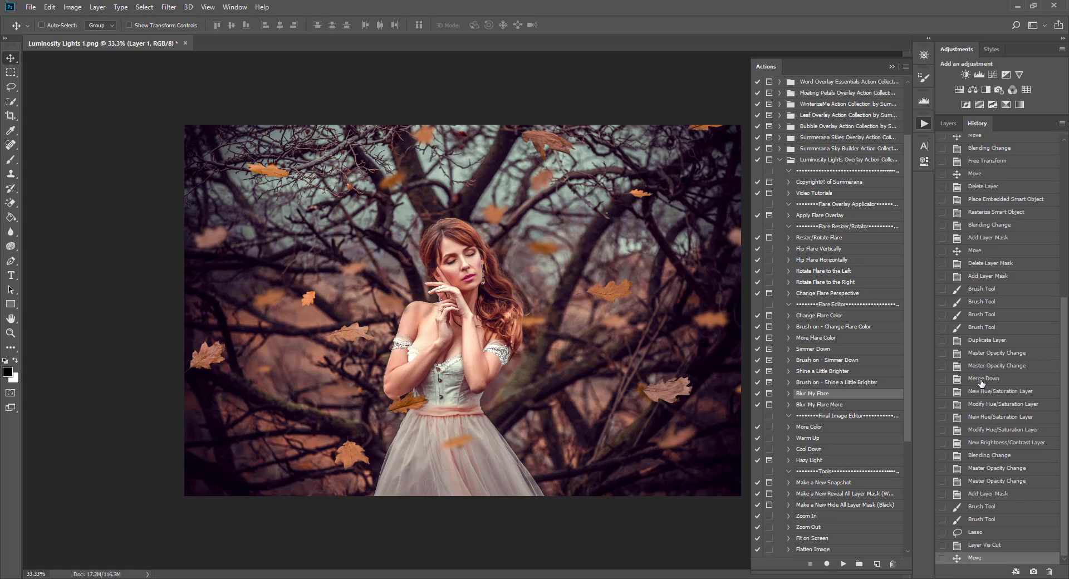
pyautogui.click(983, 546)
pyautogui.click(983, 533)
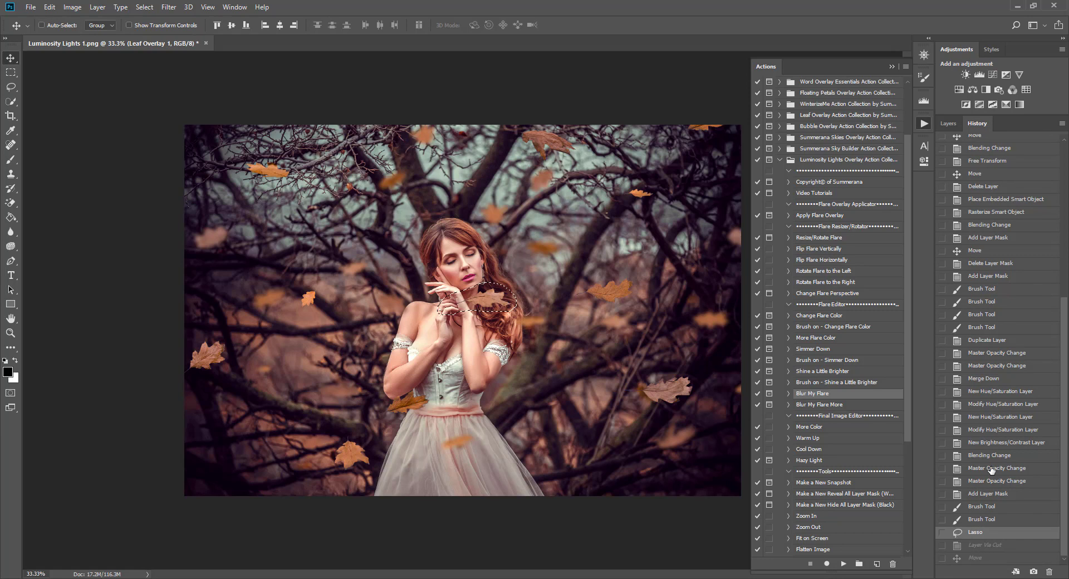
pyautogui.click(949, 123)
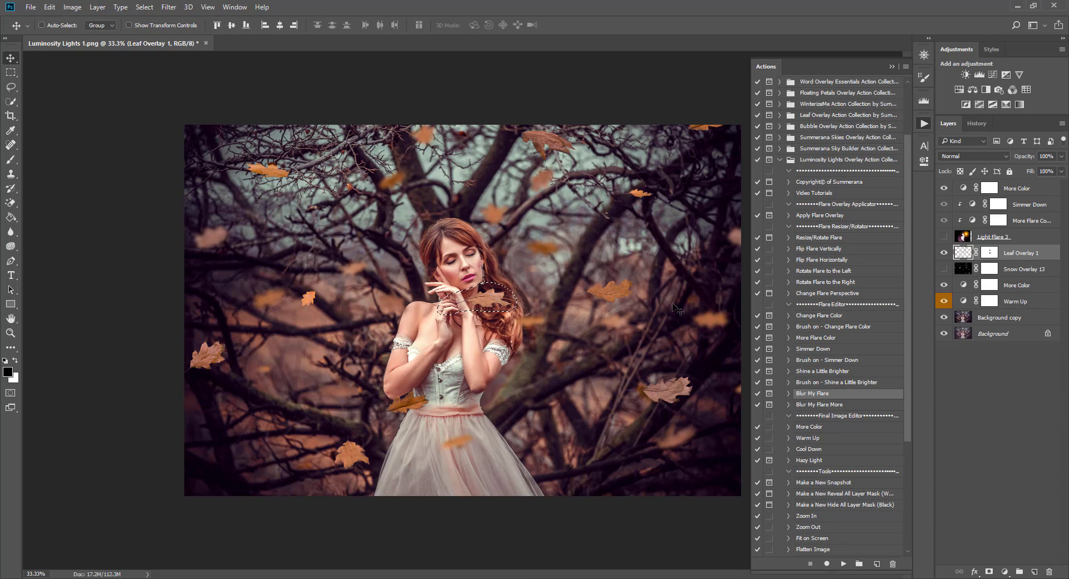
# Free Transform the selected leaf to the left of her arm, commit, and deselect.
pyautogui.press('l')
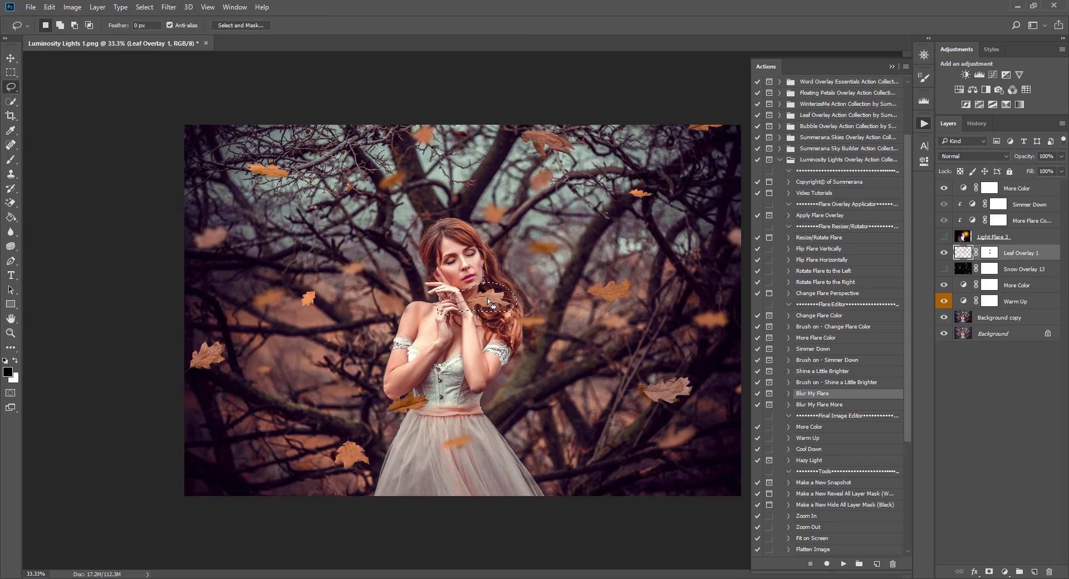
pyautogui.rightClick(488, 300)
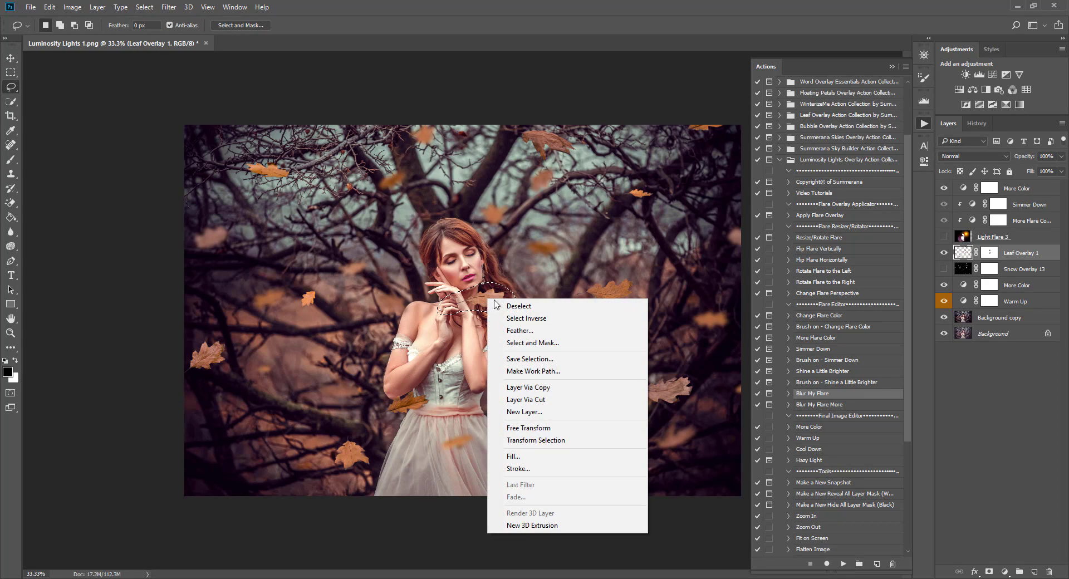
pyautogui.click(521, 430)
pyautogui.moveTo(495, 304); pyautogui.dragTo(357, 341)
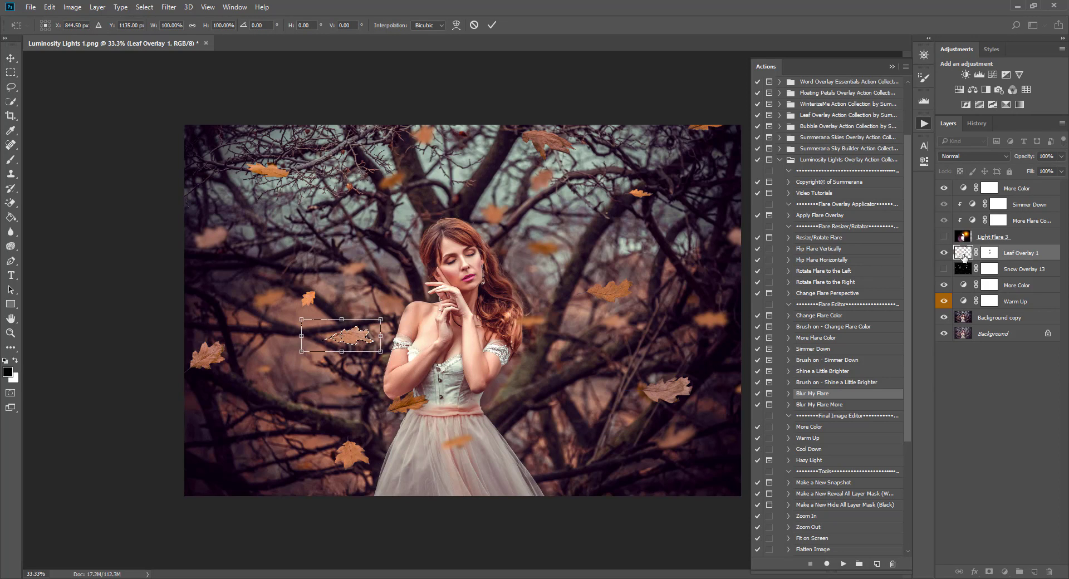
pyautogui.click(492, 24)
pyautogui.click(144, 7)
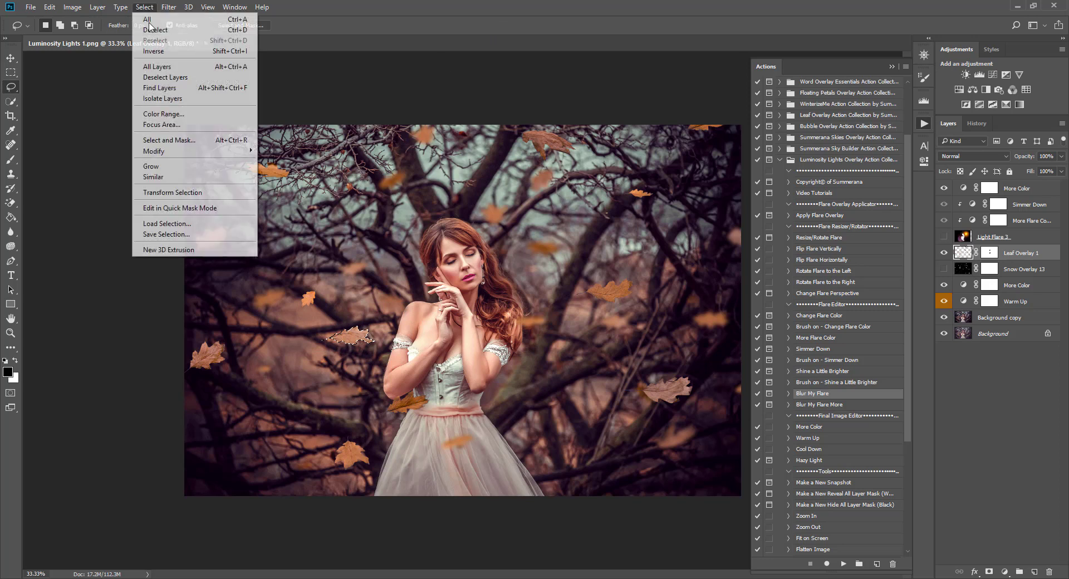
pyautogui.click(154, 33)
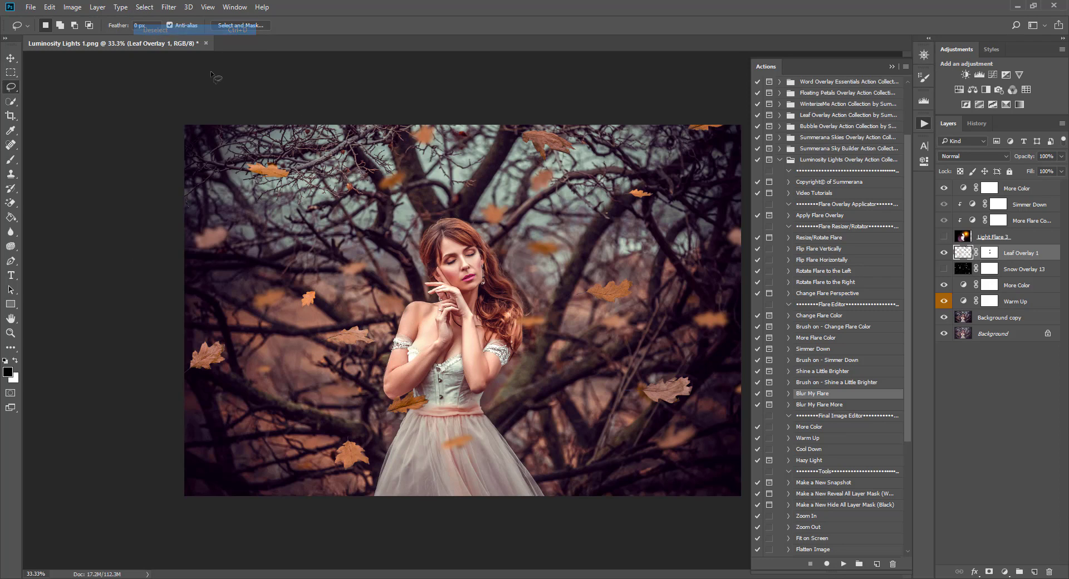
# Compare the image with and without the leaves, then revert to the leaf selection in History.
pyautogui.click(944, 253)
pyautogui.click(944, 253)
pyautogui.click(945, 254)
pyautogui.click(945, 254)
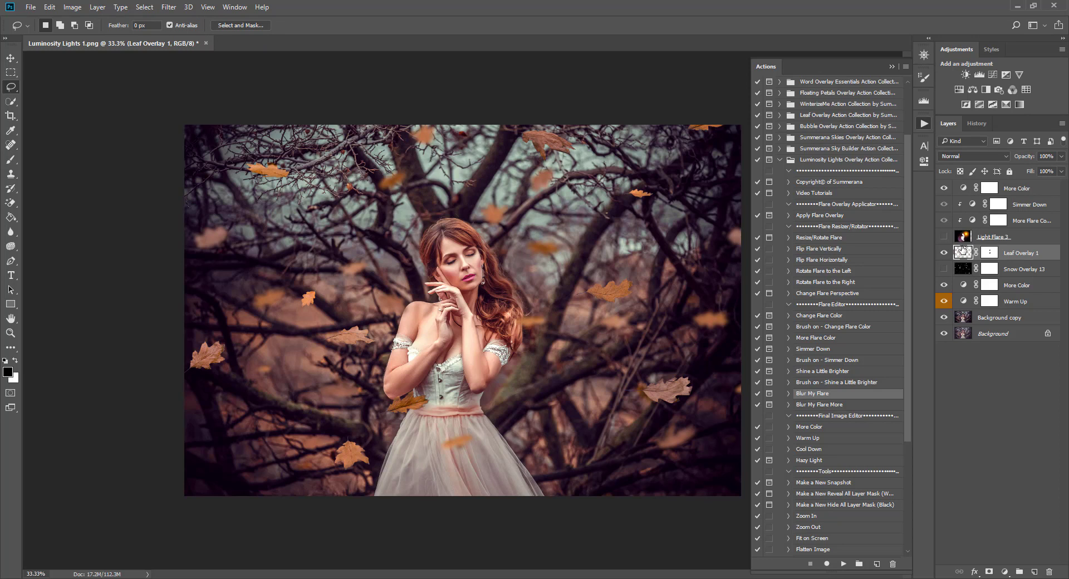
pyautogui.click(976, 124)
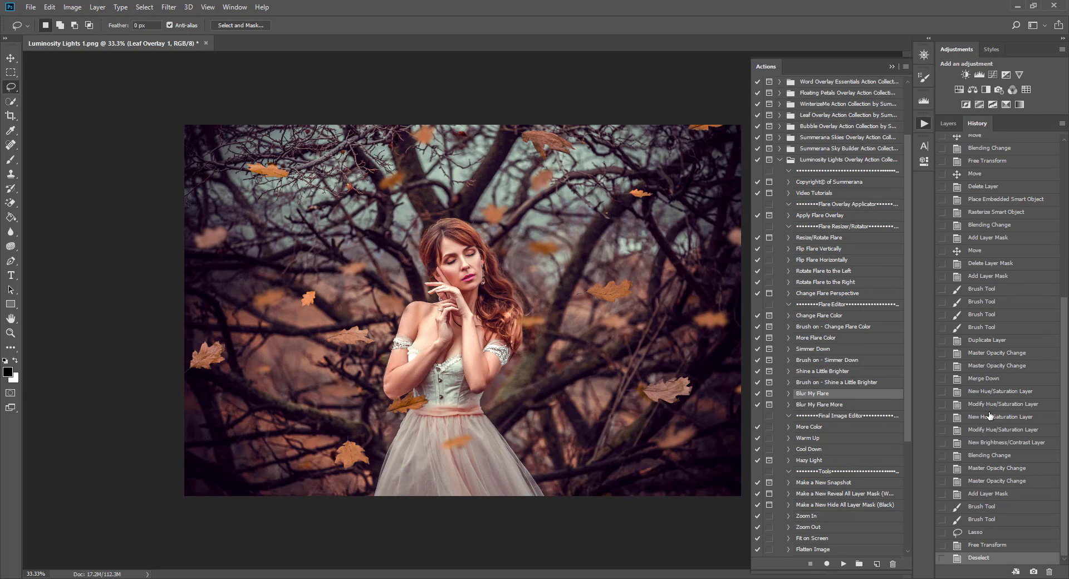
pyautogui.click(985, 533)
pyautogui.click(949, 124)
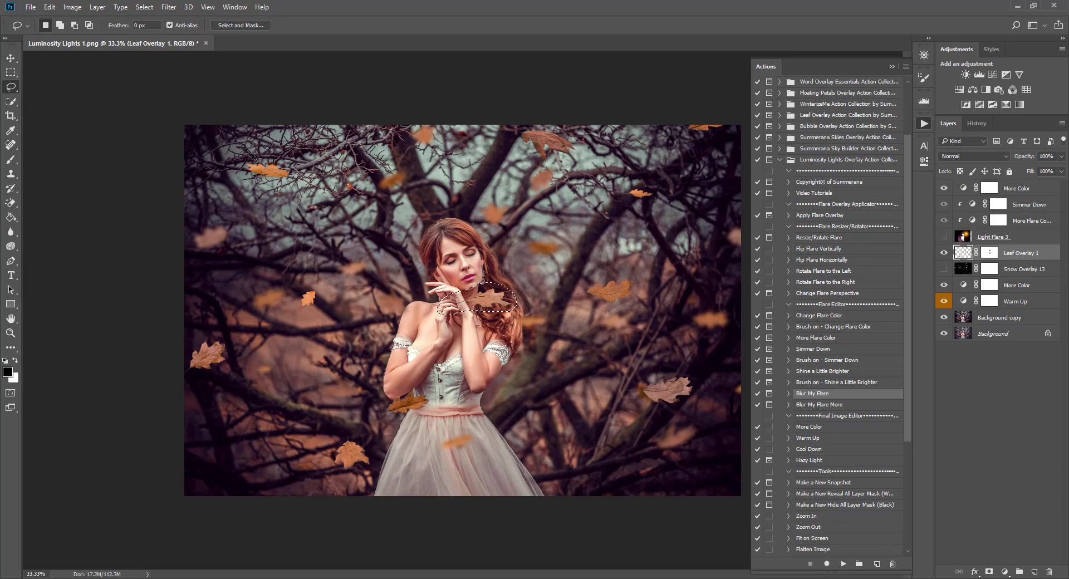
# Cut the selected leaf onto Layer 1 and move it to the left.
pyautogui.rightClick(476, 300)
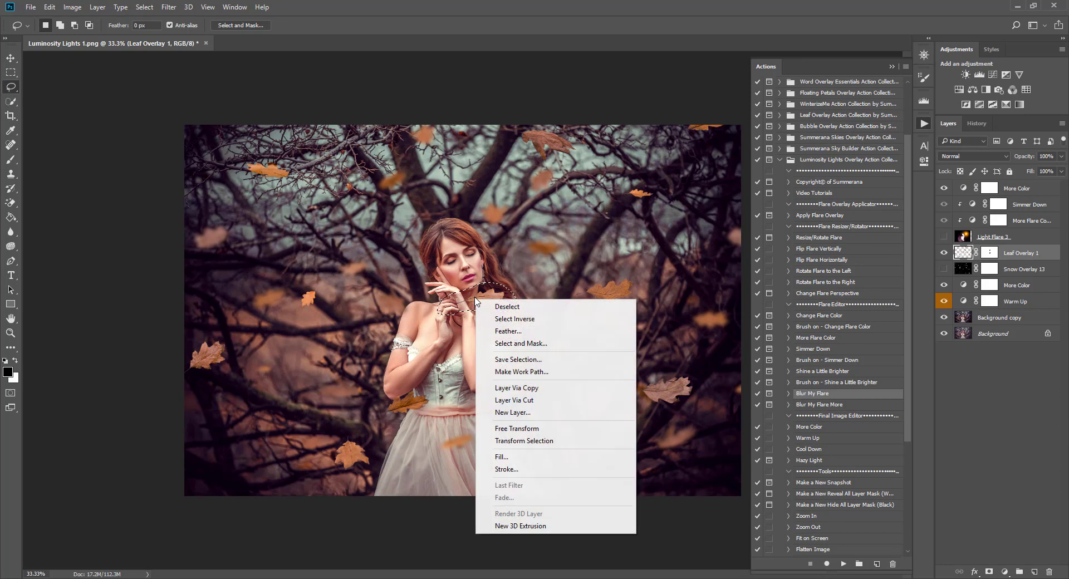
pyautogui.click(515, 400)
pyautogui.click(16, 56)
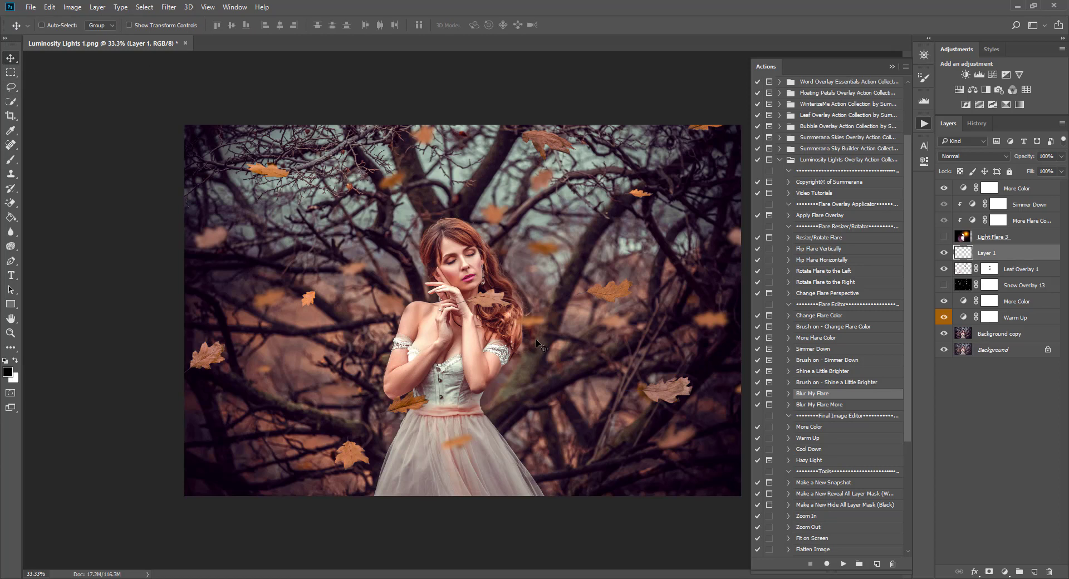
pyautogui.moveTo(536, 339); pyautogui.dragTo(333, 354)
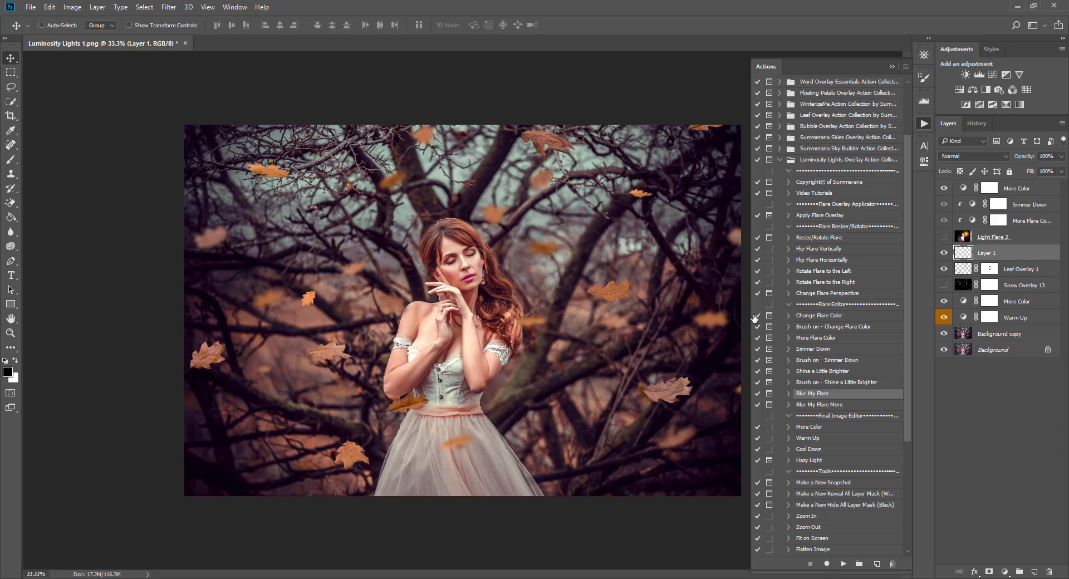
# Toggle Layer 1 and Leaf Overlay 1 visibility to compare the moved leaf.
pyautogui.click(943, 255)
pyautogui.click(943, 255)
pyautogui.click(968, 271)
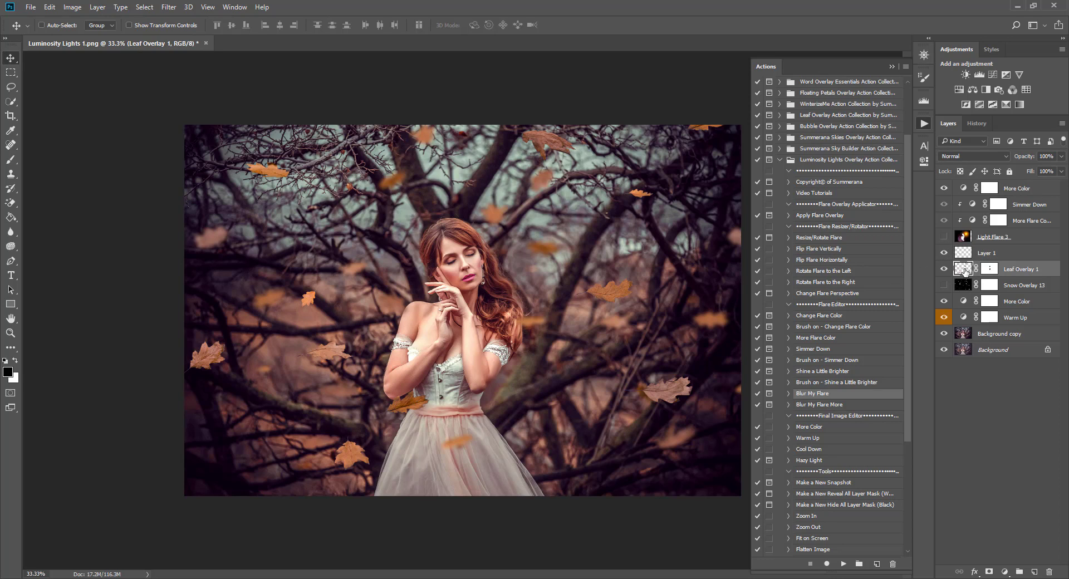
pyautogui.click(945, 269)
pyautogui.click(945, 269)
pyautogui.click(968, 254)
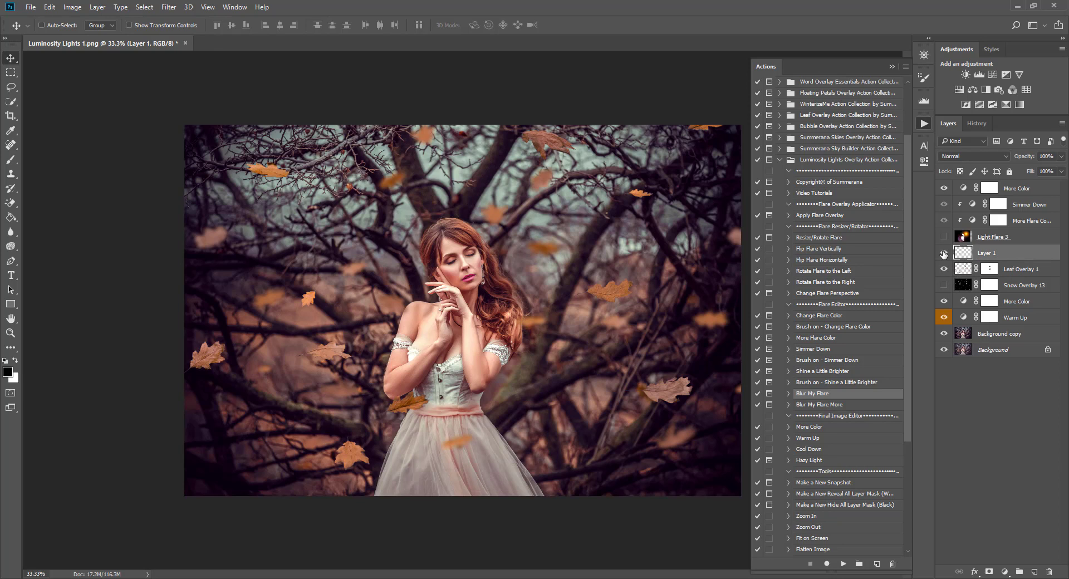
pyautogui.click(944, 254)
pyautogui.click(943, 254)
# Apply the Blur My Flare More action to Layer 1 and move the blurred leaf higher.
pyautogui.click(832, 406)
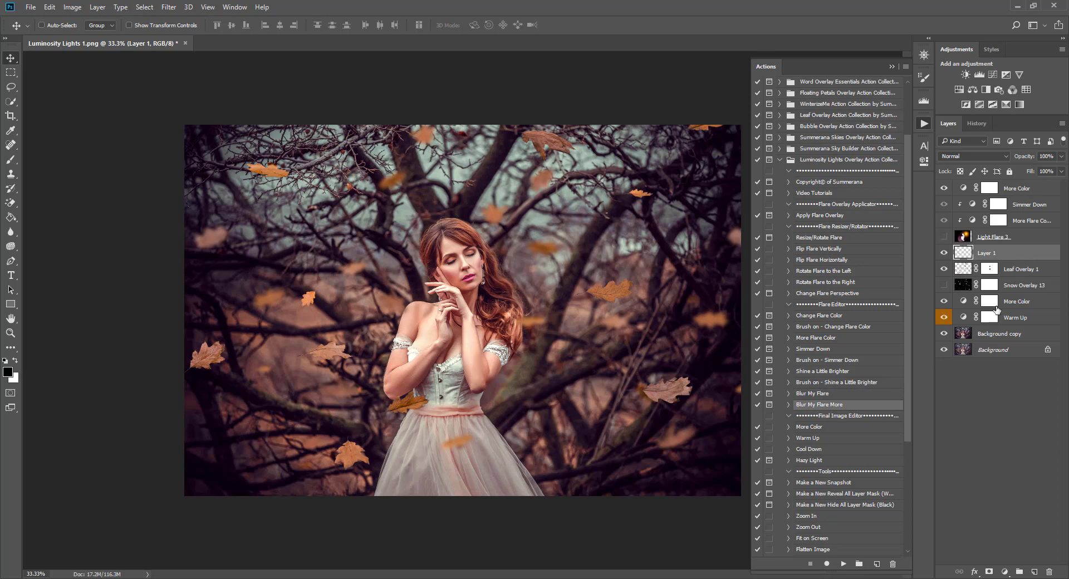
pyautogui.click(844, 564)
pyautogui.click(484, 218)
pyautogui.moveTo(336, 348); pyautogui.dragTo(326, 228)
pyautogui.click(942, 254)
pyautogui.click(942, 254)
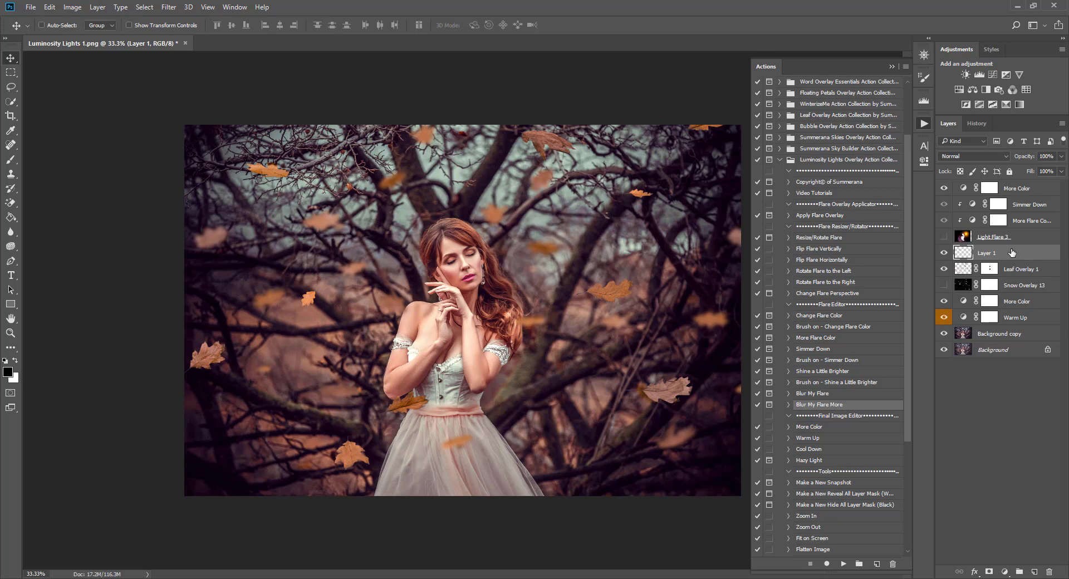
# Hide Layer 1 and Leaf Overlay 1, show Snow Overlay 13, and target its mask.
pyautogui.click(942, 254)
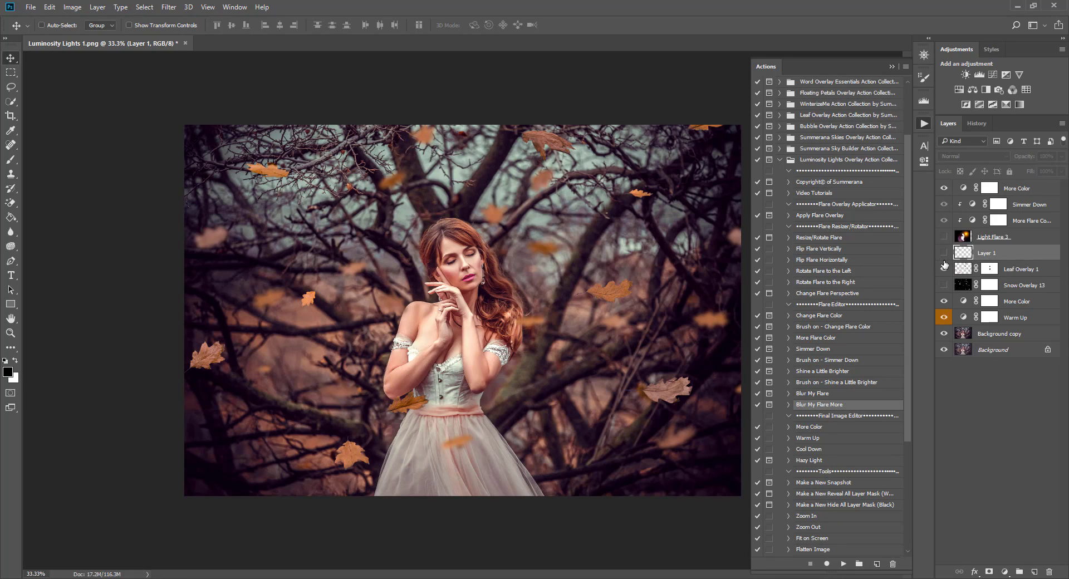
pyautogui.click(945, 269)
pyautogui.click(945, 286)
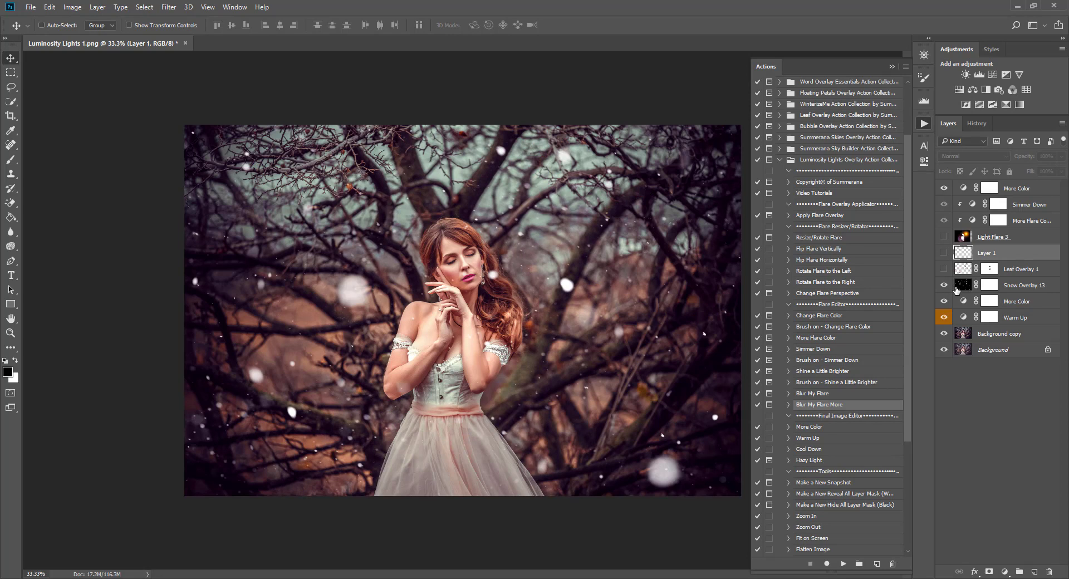
pyautogui.click(969, 289)
pyautogui.click(990, 287)
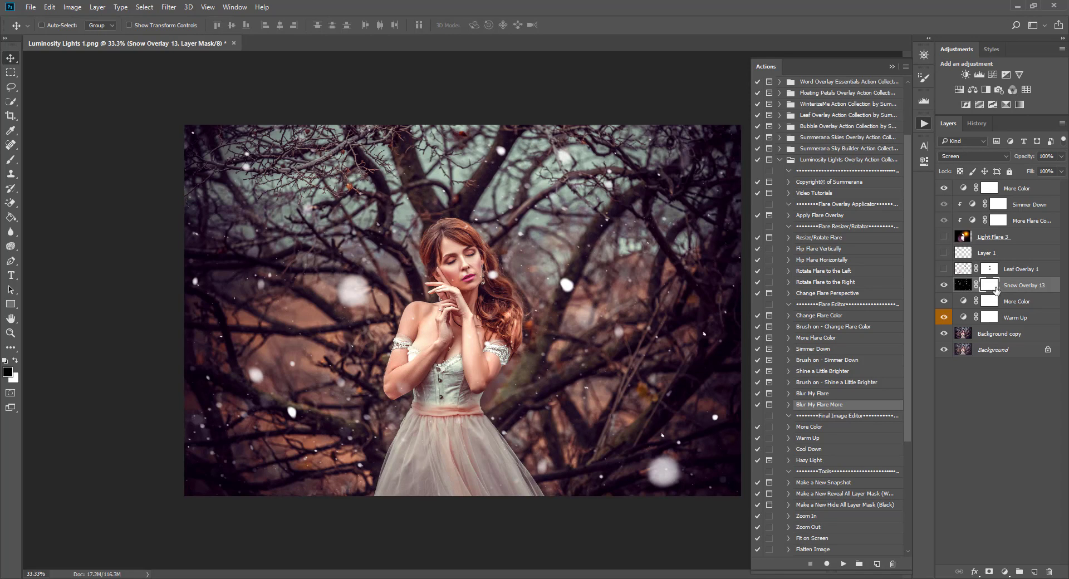
# Brush black into the snow mask to clear flakes from her earring, arm and hair.
pyautogui.click(10, 161)
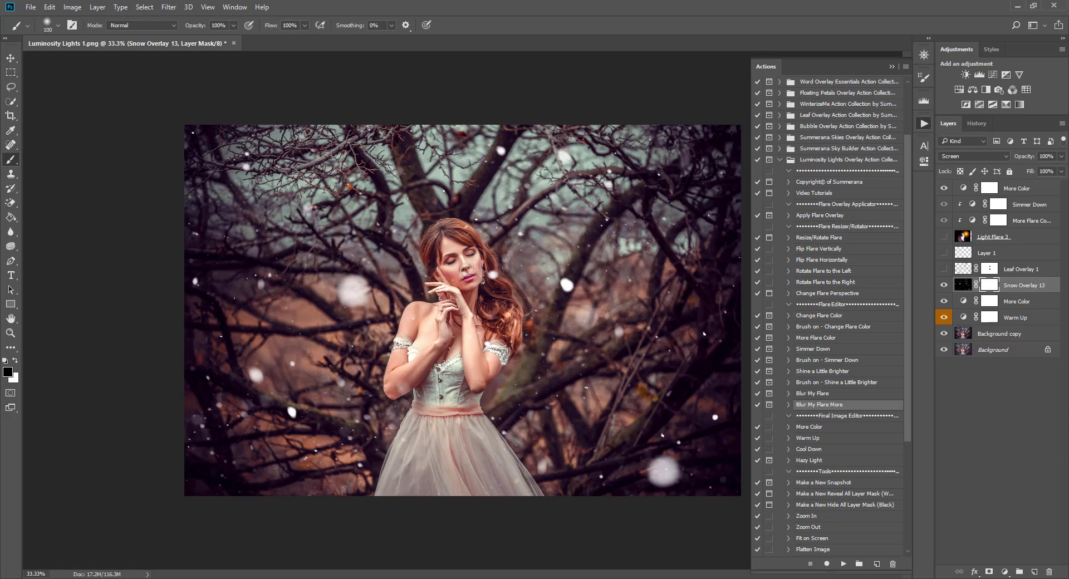
pyautogui.press('[')
pyautogui.press('[')
pyautogui.press('[')
pyautogui.press('[')
pyautogui.click(493, 274)
pyautogui.press(']')
pyautogui.press(']')
pyautogui.press(']')
pyautogui.moveTo(409, 384); pyautogui.dragTo(402, 390)
pyautogui.click(963, 285)
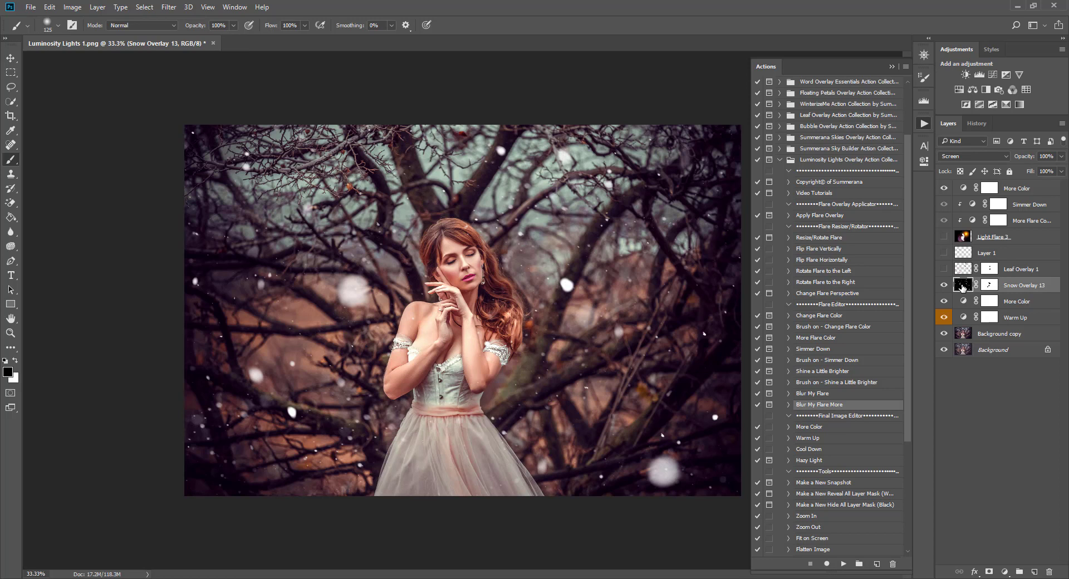
# Duplicate Snow Overlay 13 and set the copy's opacity to 34%.
pyautogui.rightClick(1039, 288)
pyautogui.click(962, 134)
pyautogui.click(638, 186)
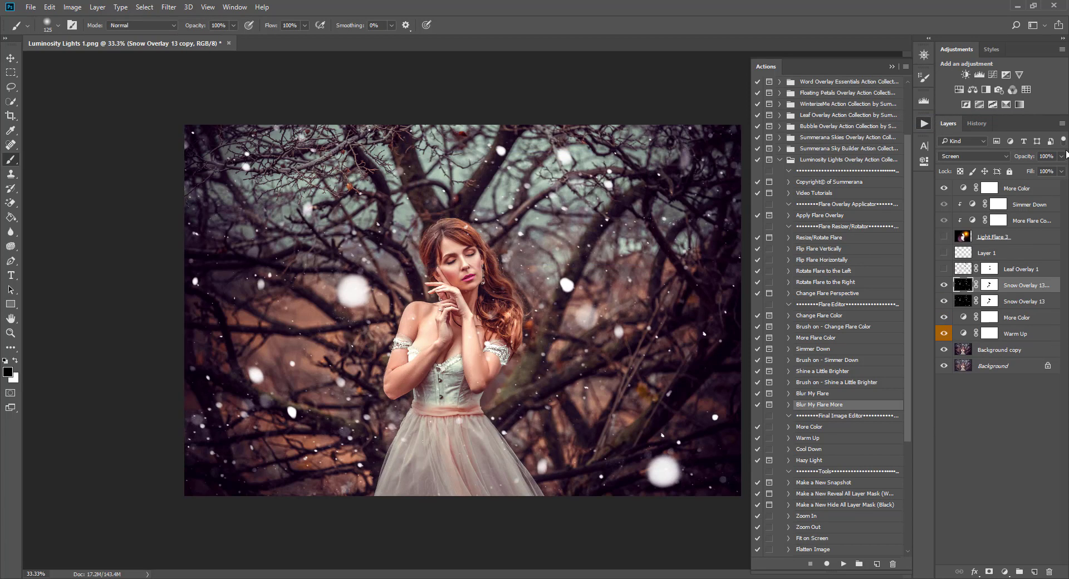
pyautogui.moveTo(1062, 156); pyautogui.dragTo(1027, 172)
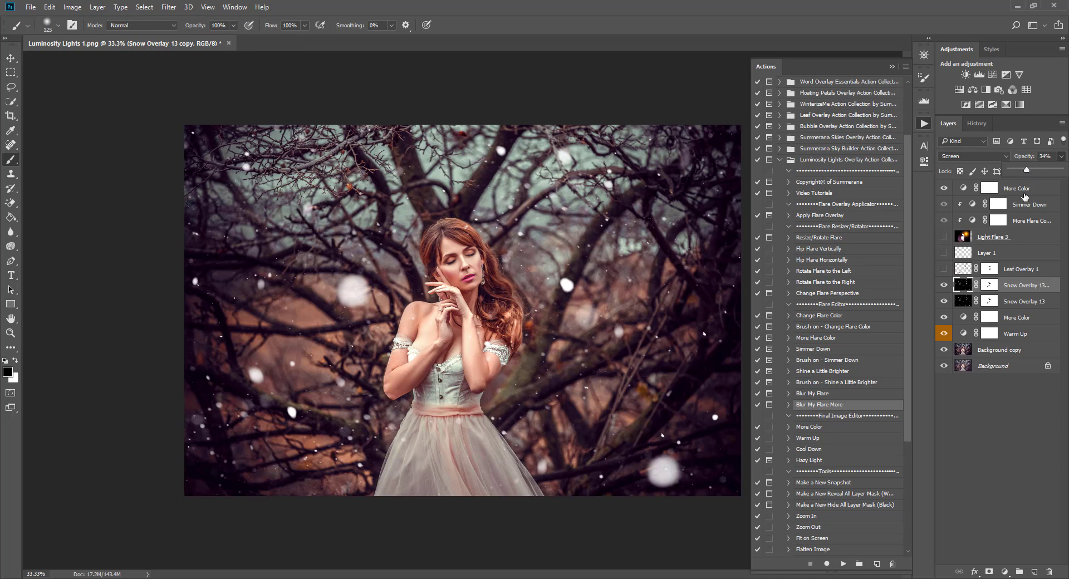
pyautogui.click(968, 285)
# Browse the flare actions and toggle the snow copy on and off to compare.
pyautogui.click(820, 247)
pyautogui.click(819, 238)
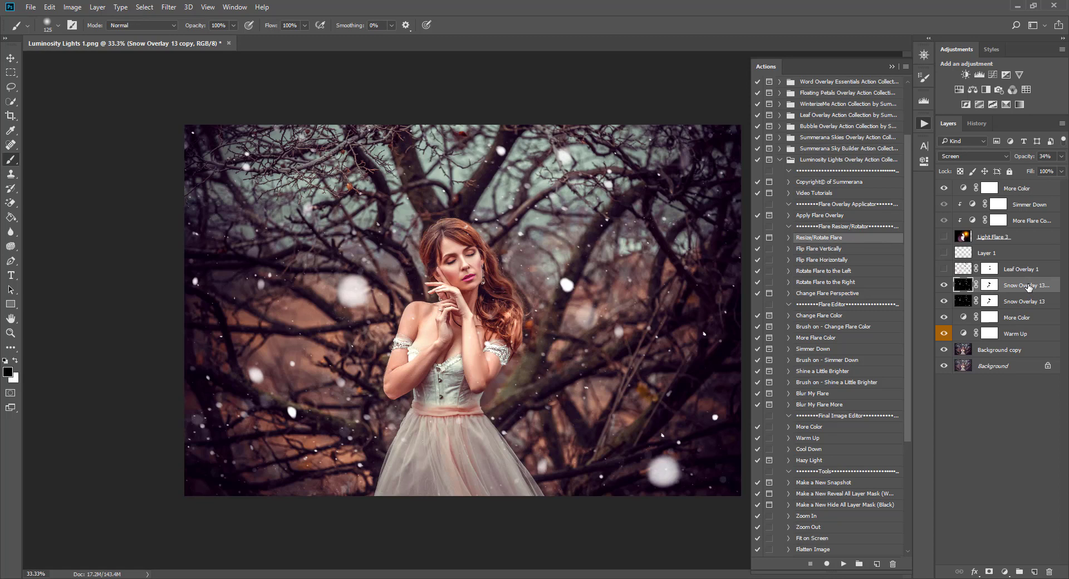
pyautogui.click(1018, 300)
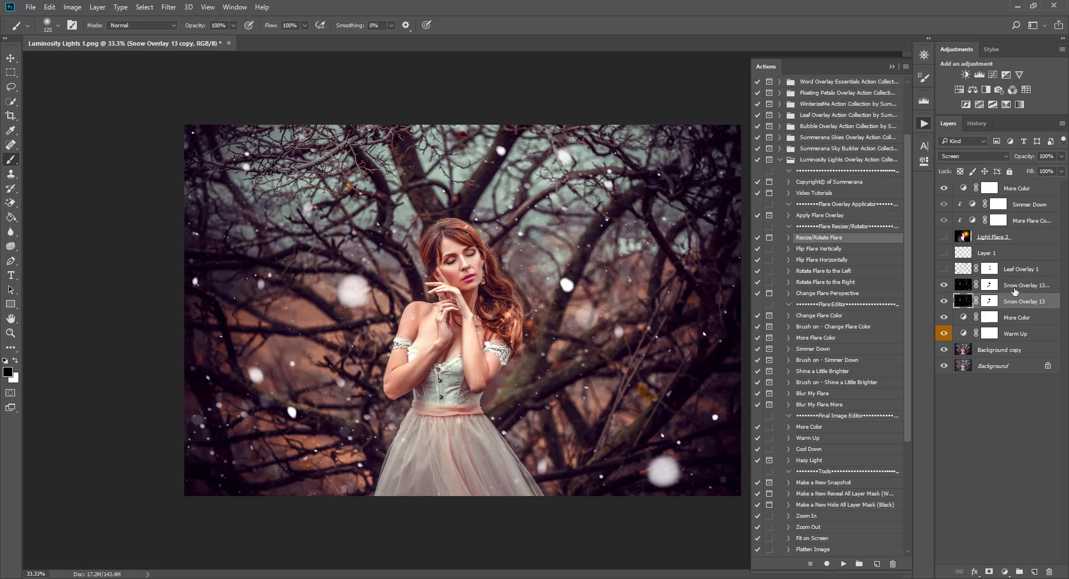
pyautogui.click(1015, 288)
pyautogui.click(944, 286)
pyautogui.click(944, 286)
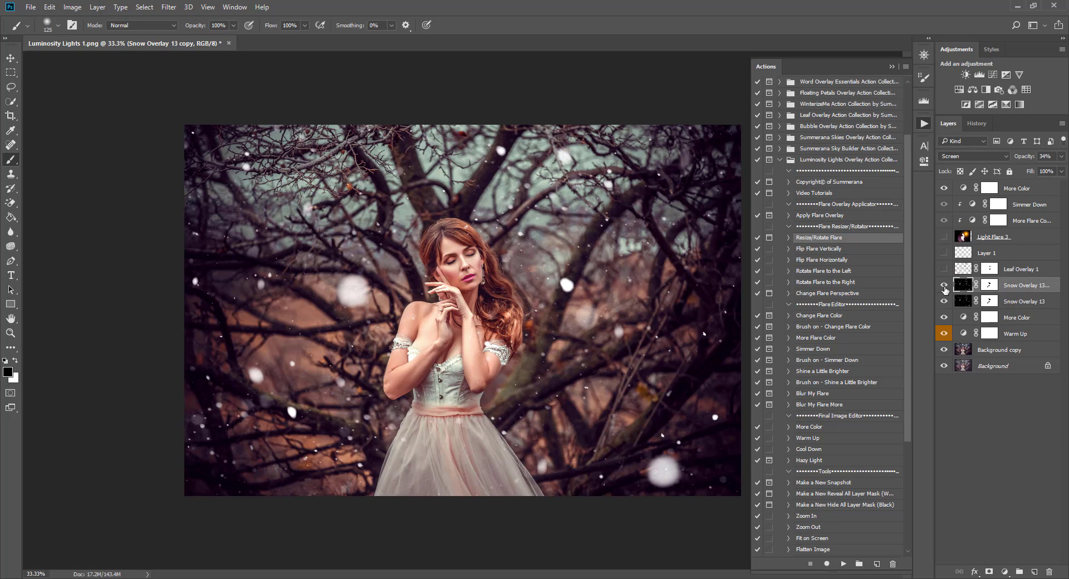
pyautogui.click(944, 286)
pyautogui.click(945, 286)
# Flip the snow copy vertically and horizontally with the Flip Flare actions.
pyautogui.click(835, 251)
pyautogui.click(843, 565)
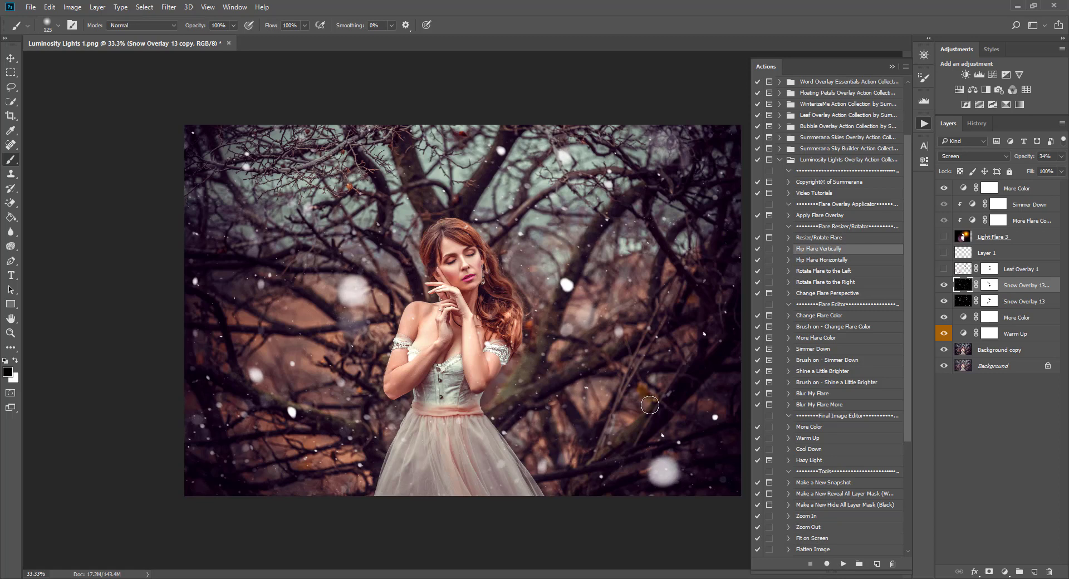
pyautogui.click(830, 260)
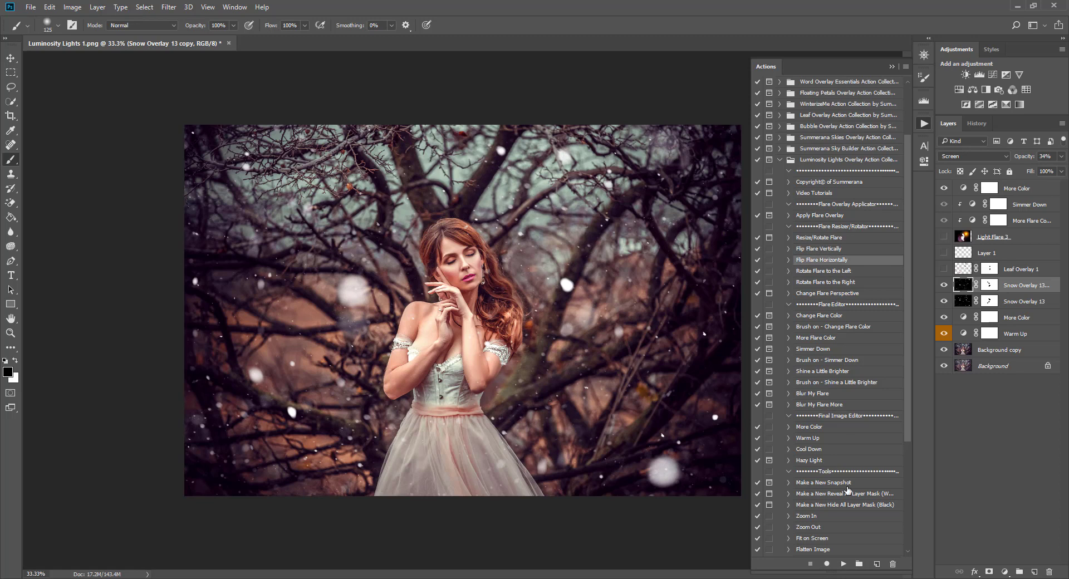
pyautogui.click(843, 565)
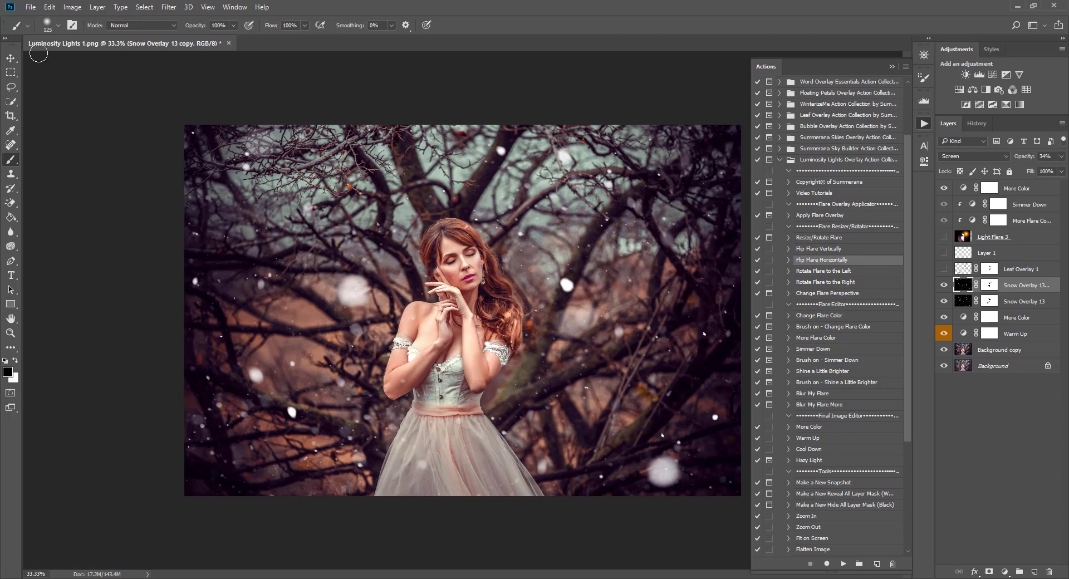
# Toggle the flipped snow copy to compare, then select the Change Flare Perspective action.
pyautogui.click(10, 58)
pyautogui.click(944, 287)
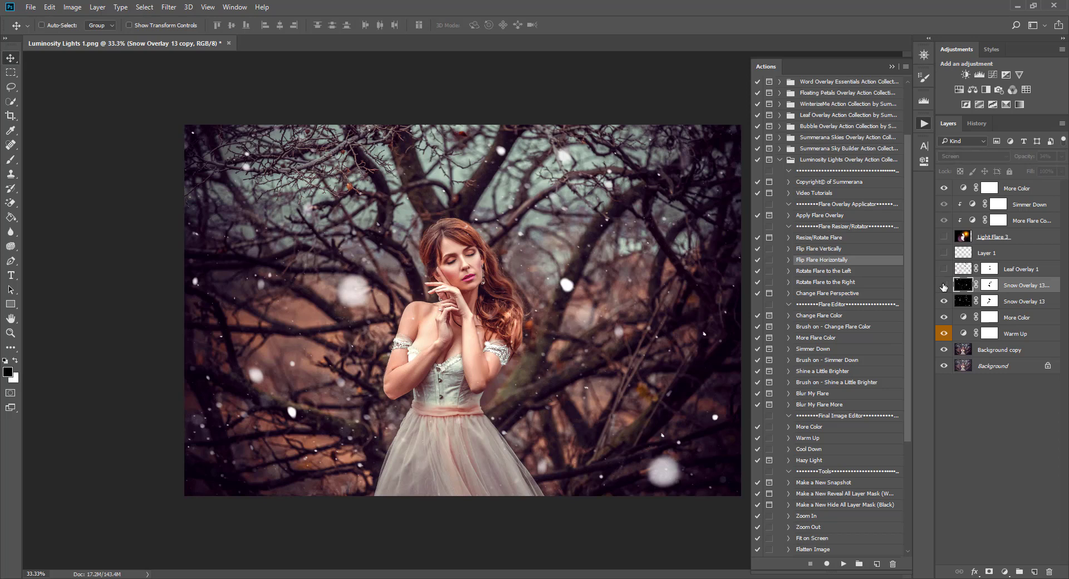
pyautogui.click(944, 287)
pyautogui.click(944, 287)
pyautogui.click(944, 287)
pyautogui.click(944, 287)
pyautogui.click(944, 286)
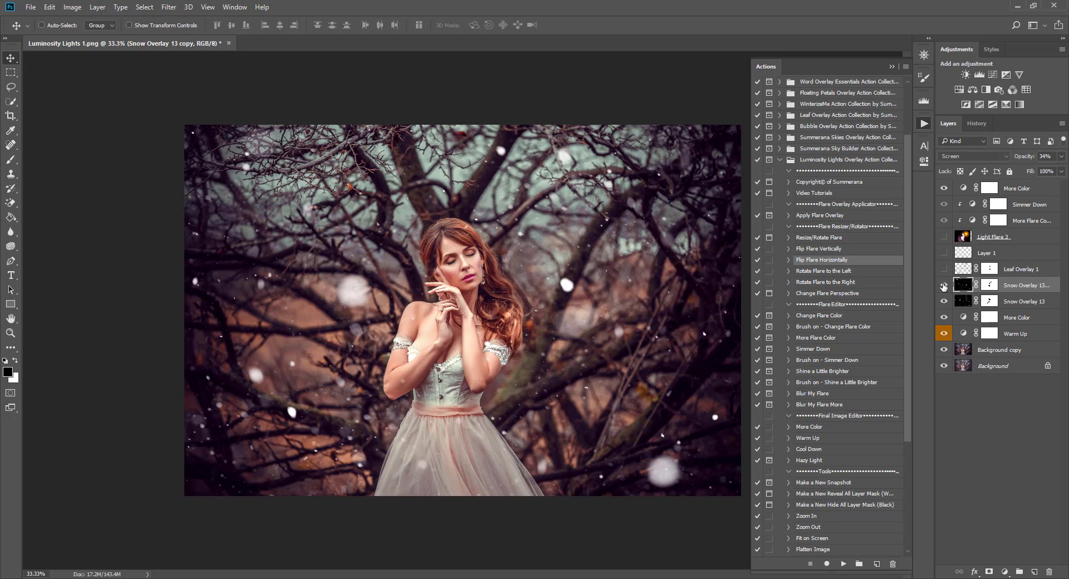
pyautogui.click(944, 287)
pyautogui.click(945, 287)
pyautogui.click(851, 280)
pyautogui.click(844, 295)
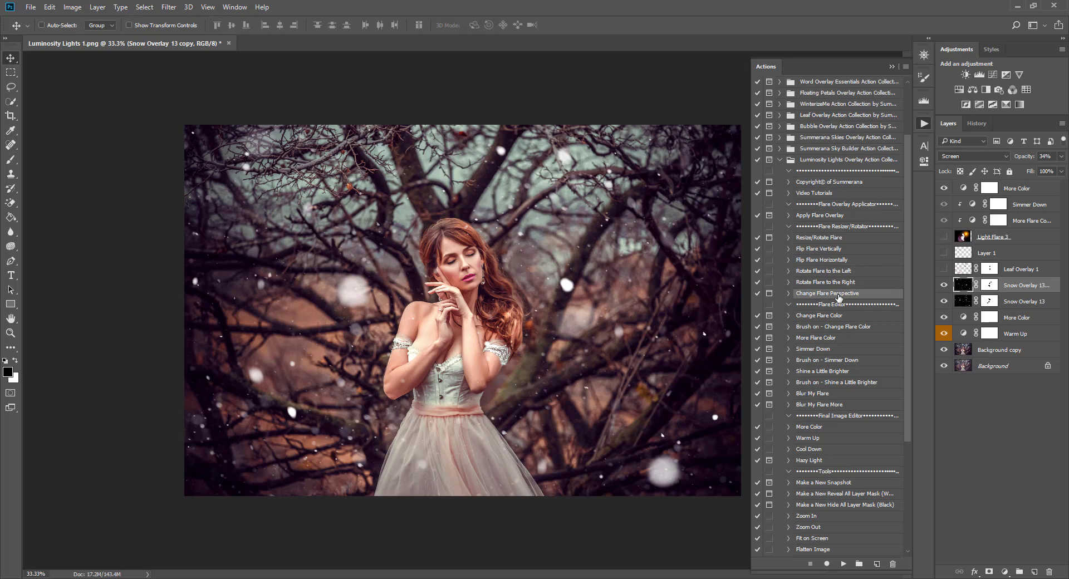
# Run Change Flare Perspective on the snow copy, pull its top-left corner outward, and commit.
pyautogui.click(844, 564)
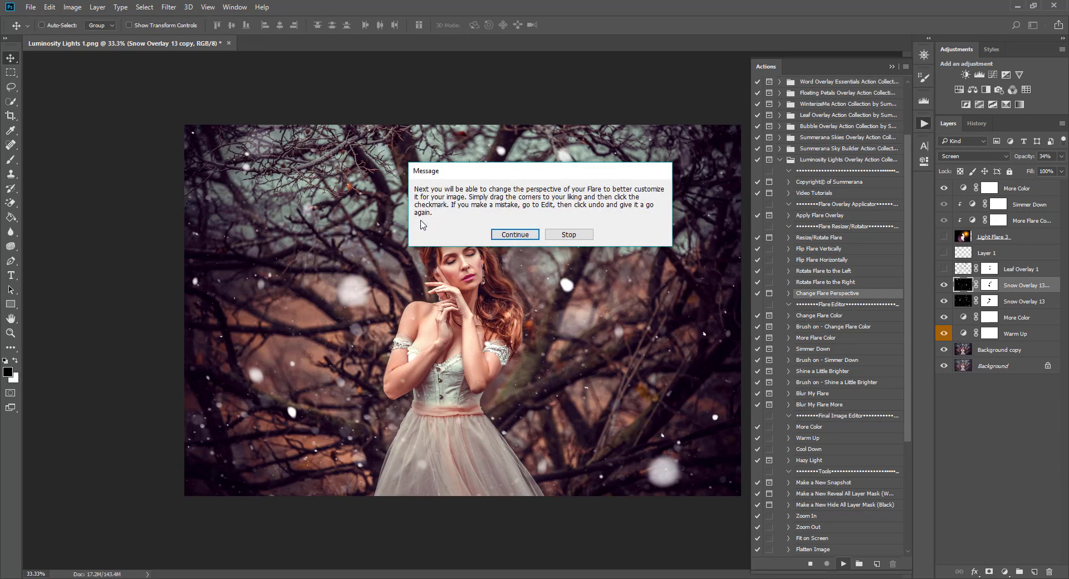
pyautogui.click(513, 234)
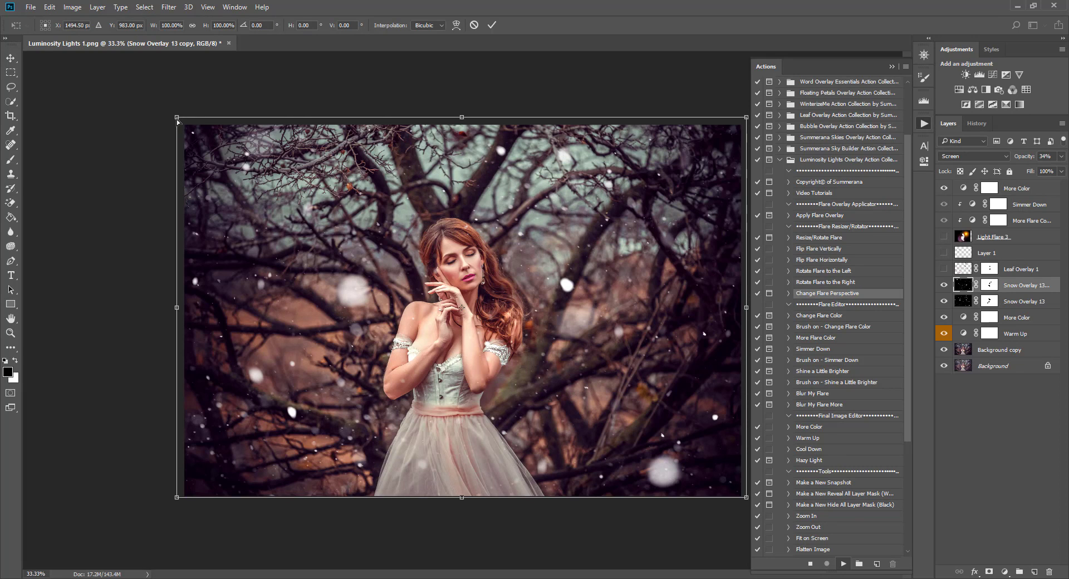
pyautogui.moveTo(179, 119)
pyautogui.mouseDown()
pyautogui.moveTo(36, 128)
pyautogui.moveTo(96, 130)
pyautogui.moveTo(96, 121)
pyautogui.moveTo(20, 120)
pyautogui.moveTo(201, 122)
pyautogui.moveTo(191, 122)
pyautogui.mouseUp()
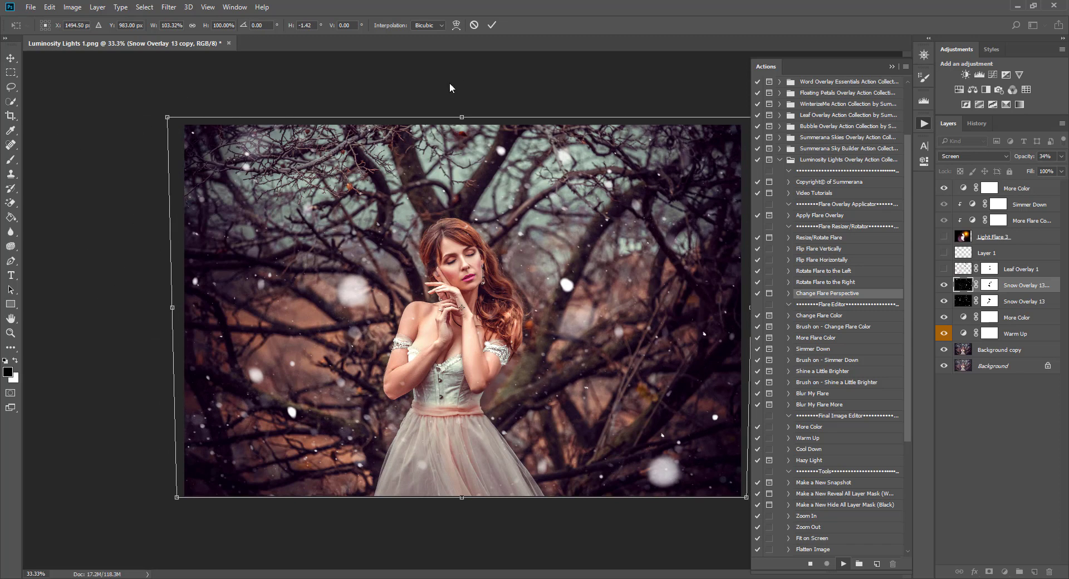
pyautogui.click(492, 26)
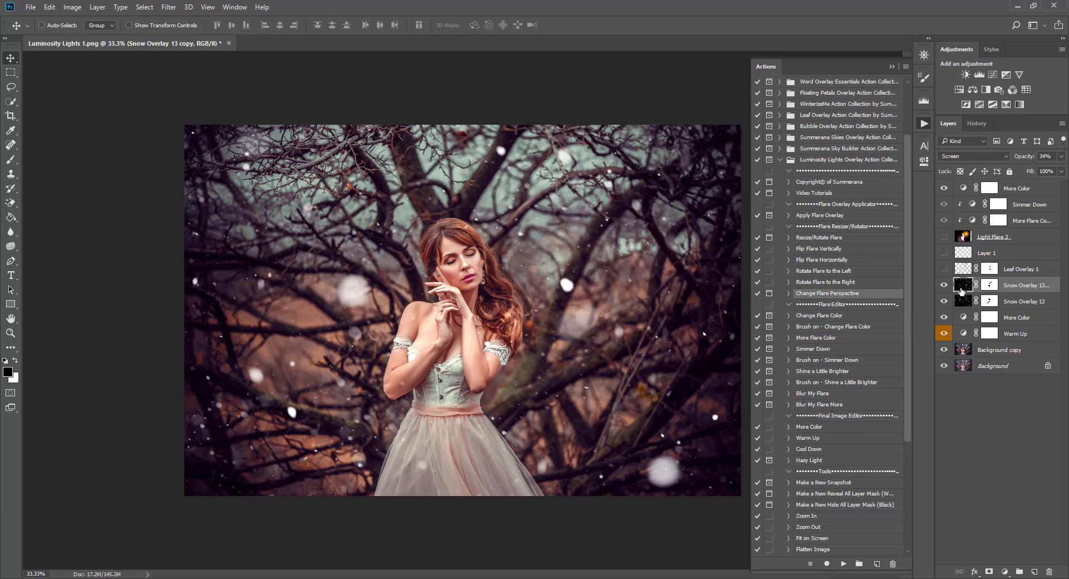
# Turn off both Snow Overlay 13 layers and both leaf layers, then show Light Flare 3.
pyautogui.moveTo(944, 285); pyautogui.dragTo(944, 301)
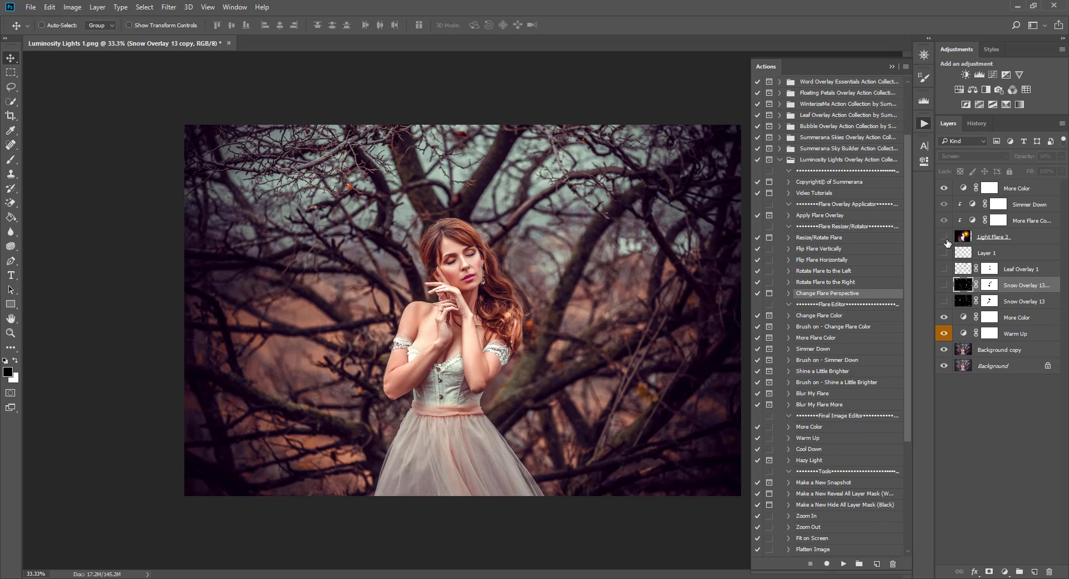
pyautogui.click(944, 253)
pyautogui.click(945, 269)
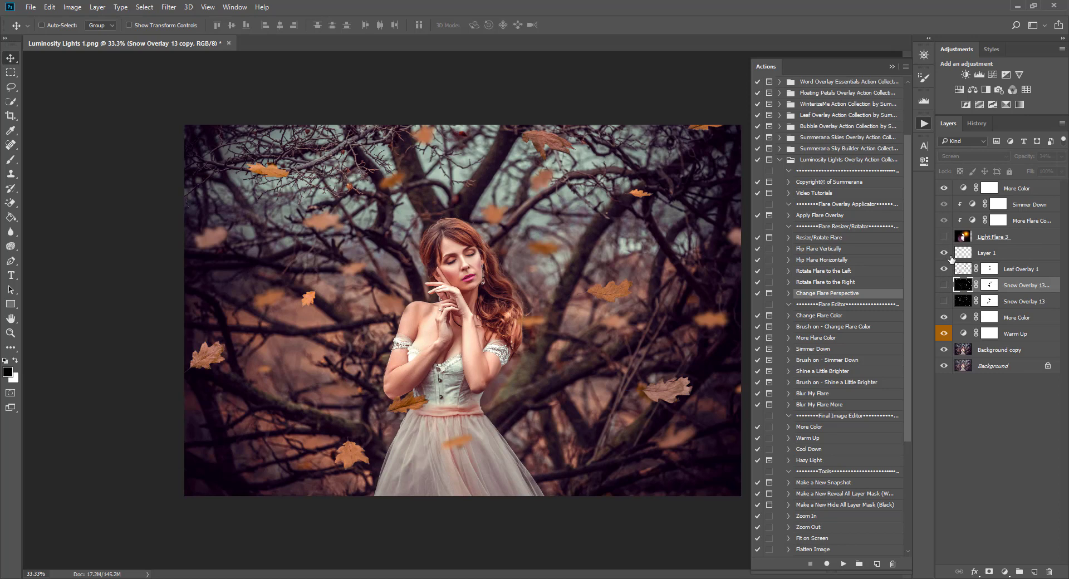
pyautogui.moveTo(944, 269); pyautogui.dragTo(944, 253)
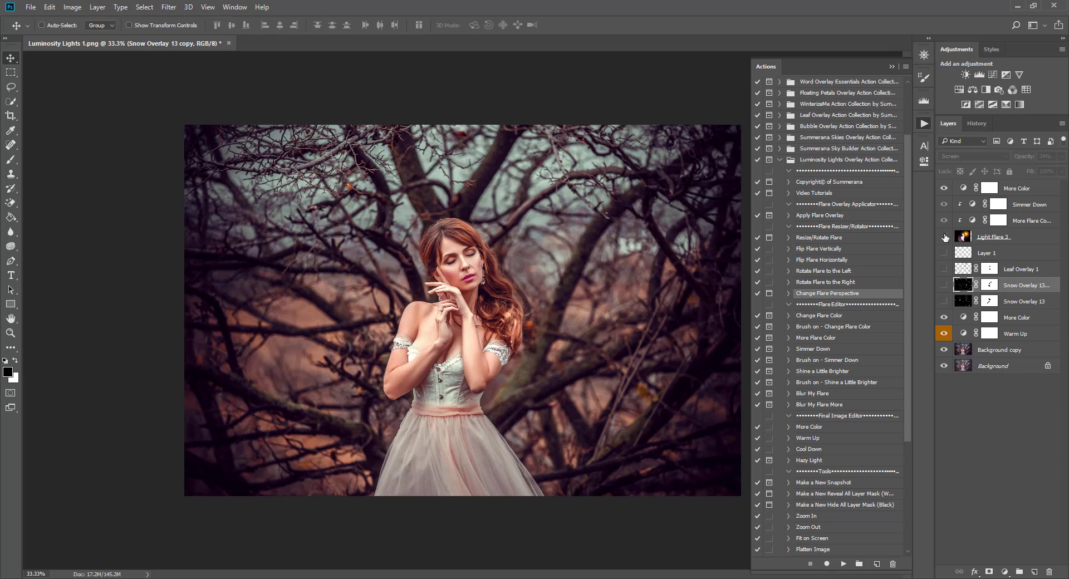
pyautogui.click(944, 237)
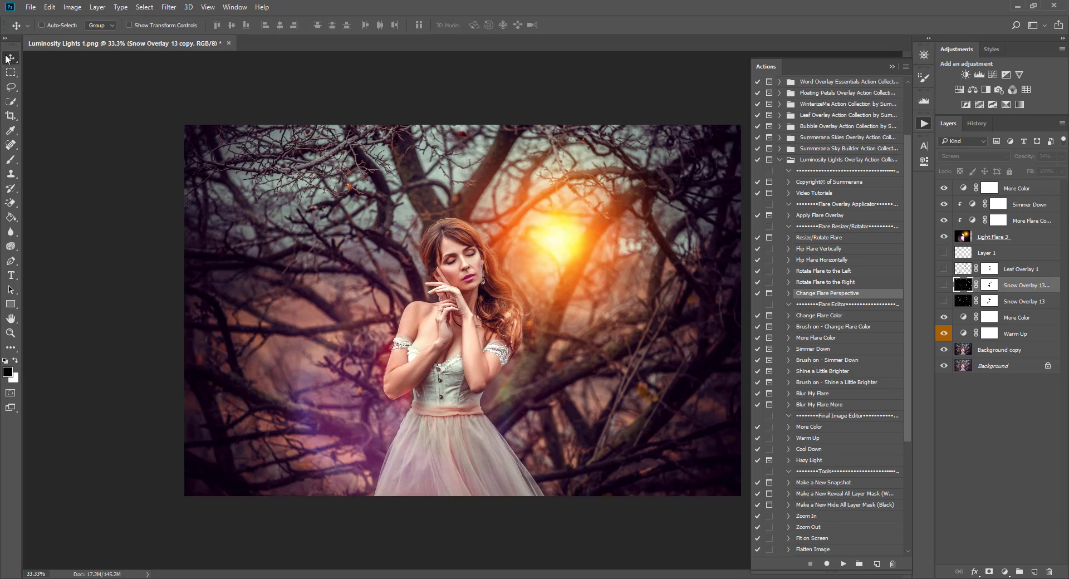